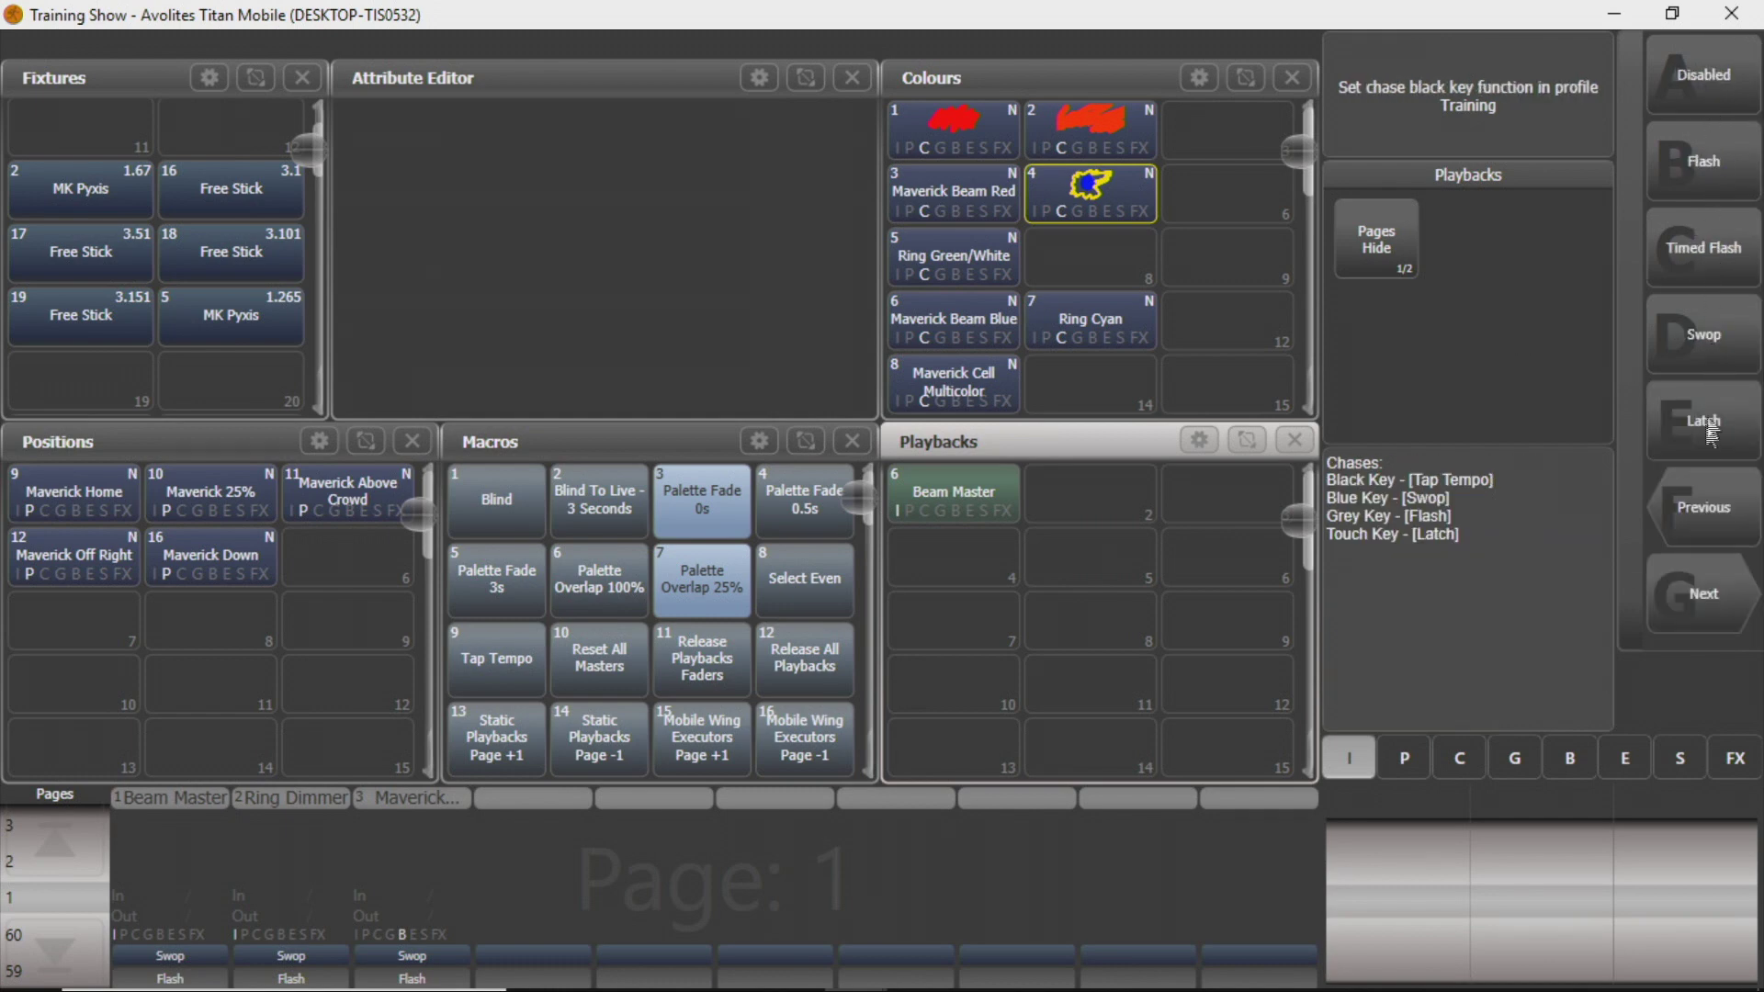
Step: Keep the chase black key set to Tap Tempo
left_click(1698, 584)
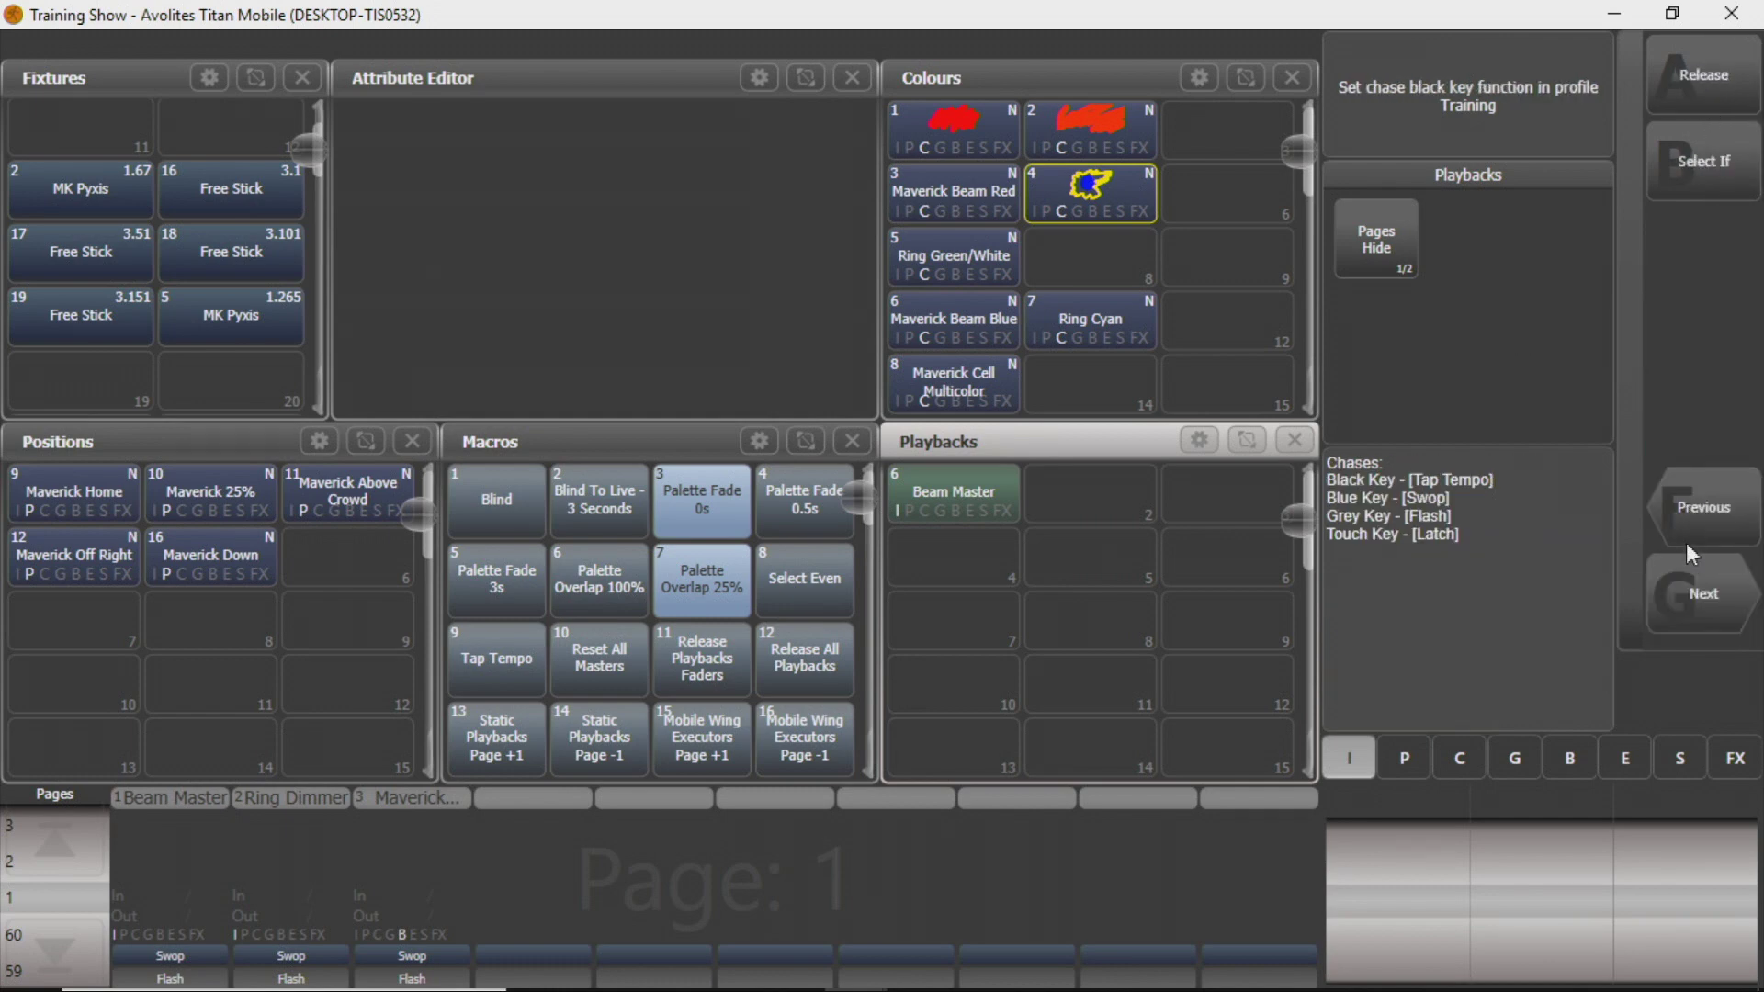
left_click(1699, 595)
left_click(1698, 533)
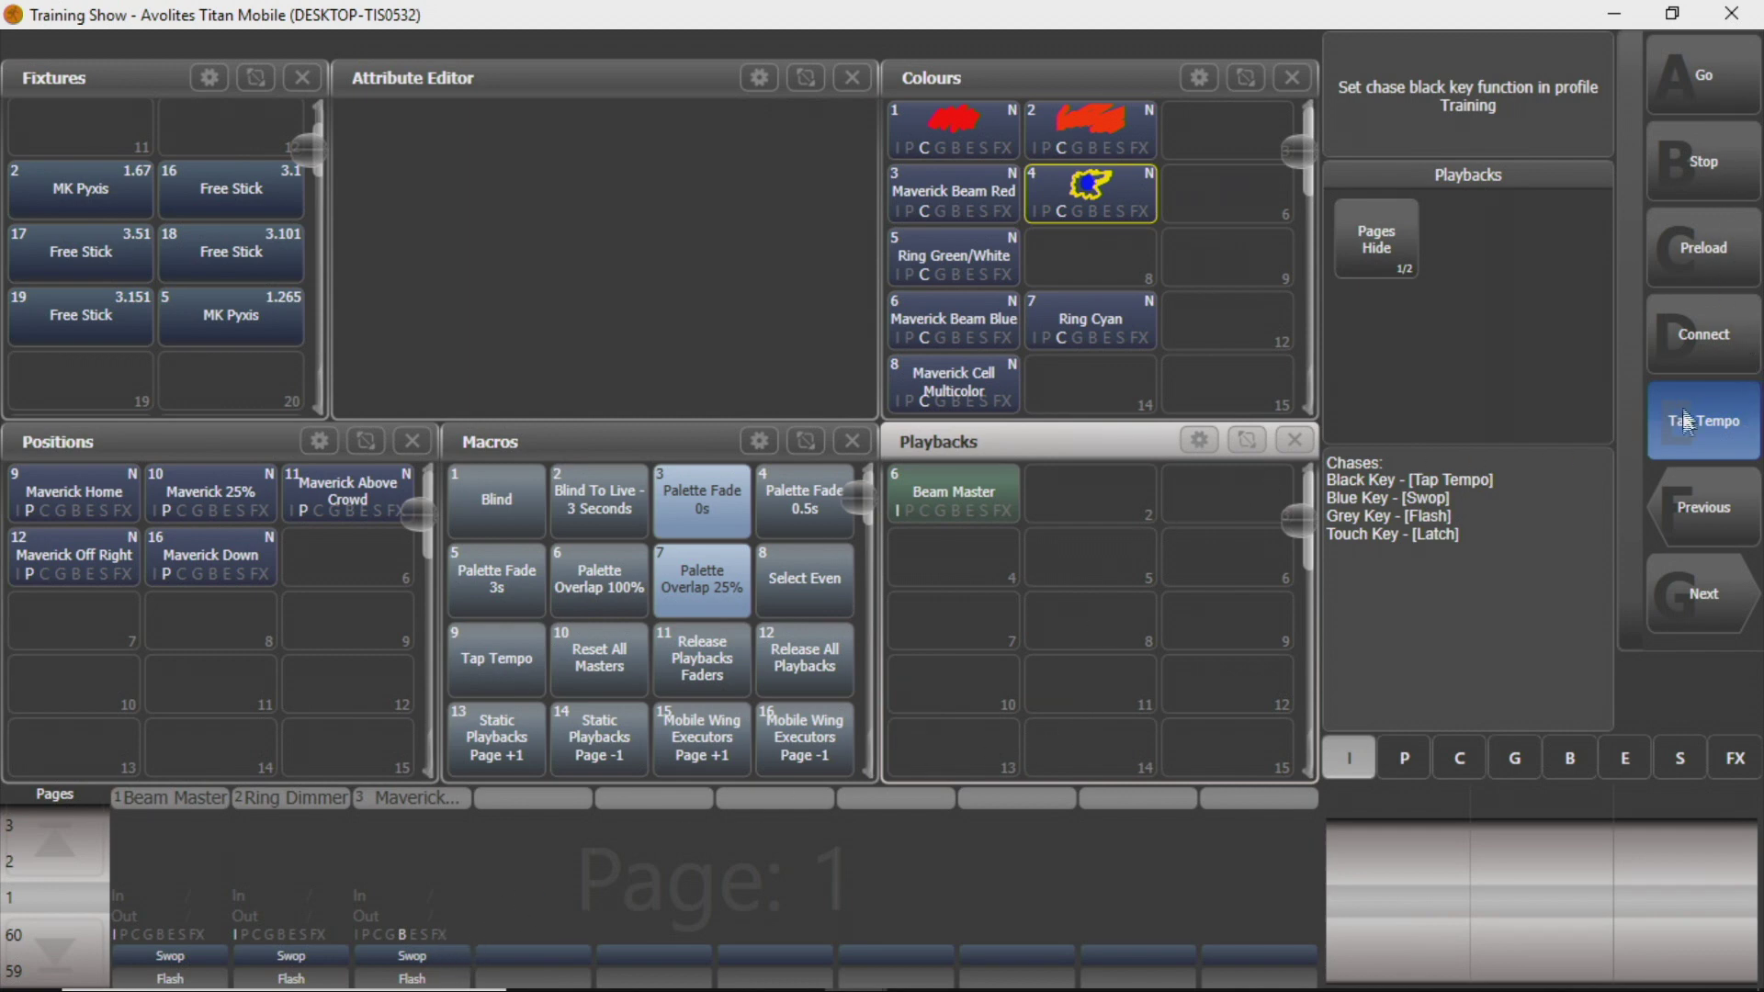
left_click(1695, 602)
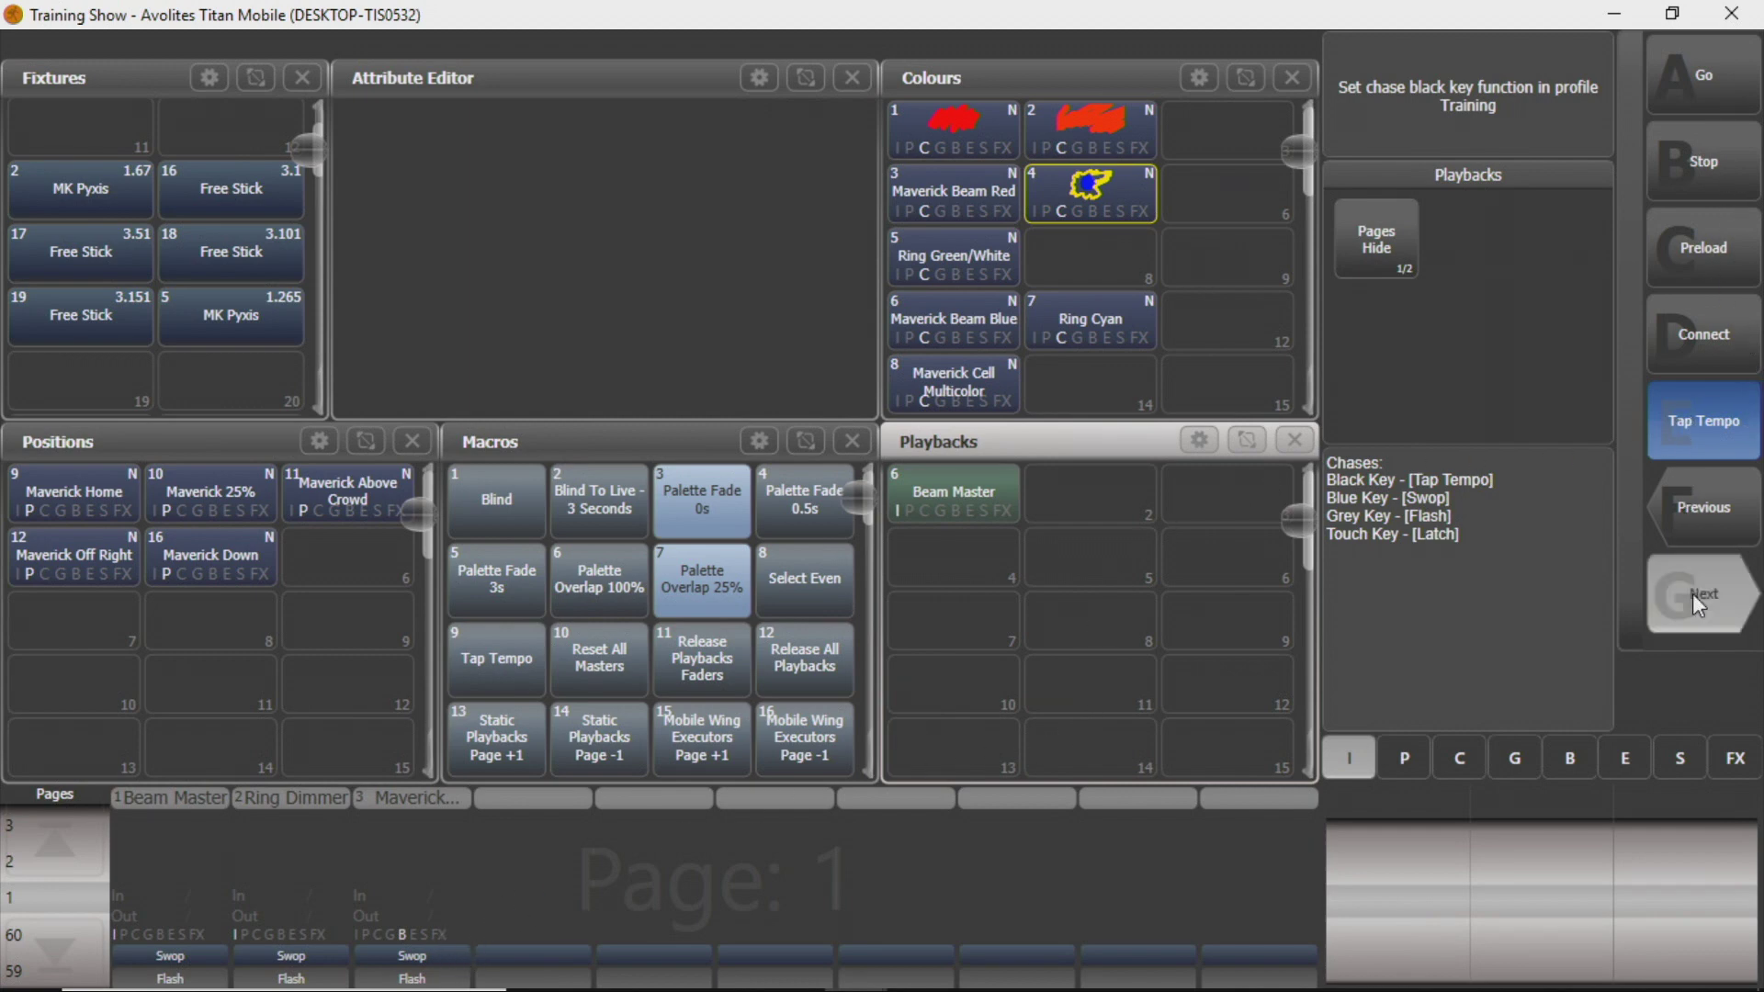
left_click(1727, 510)
left_click(1727, 509)
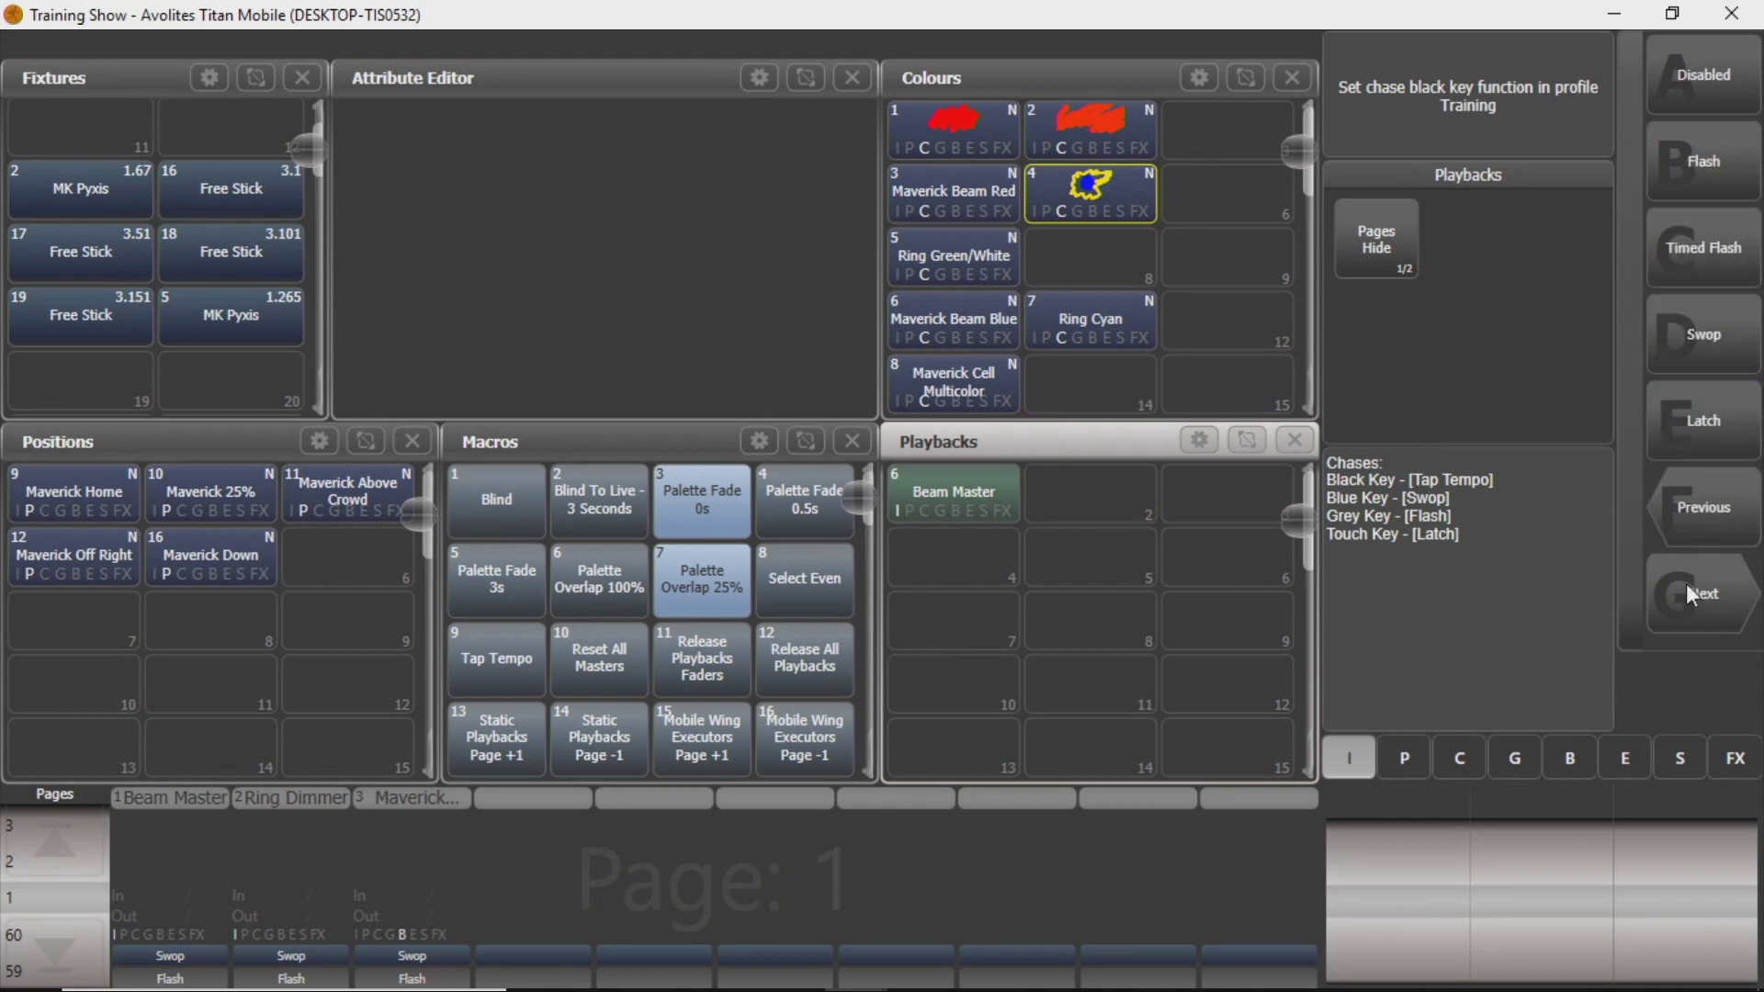
left_click(1696, 583)
left_click(1708, 529)
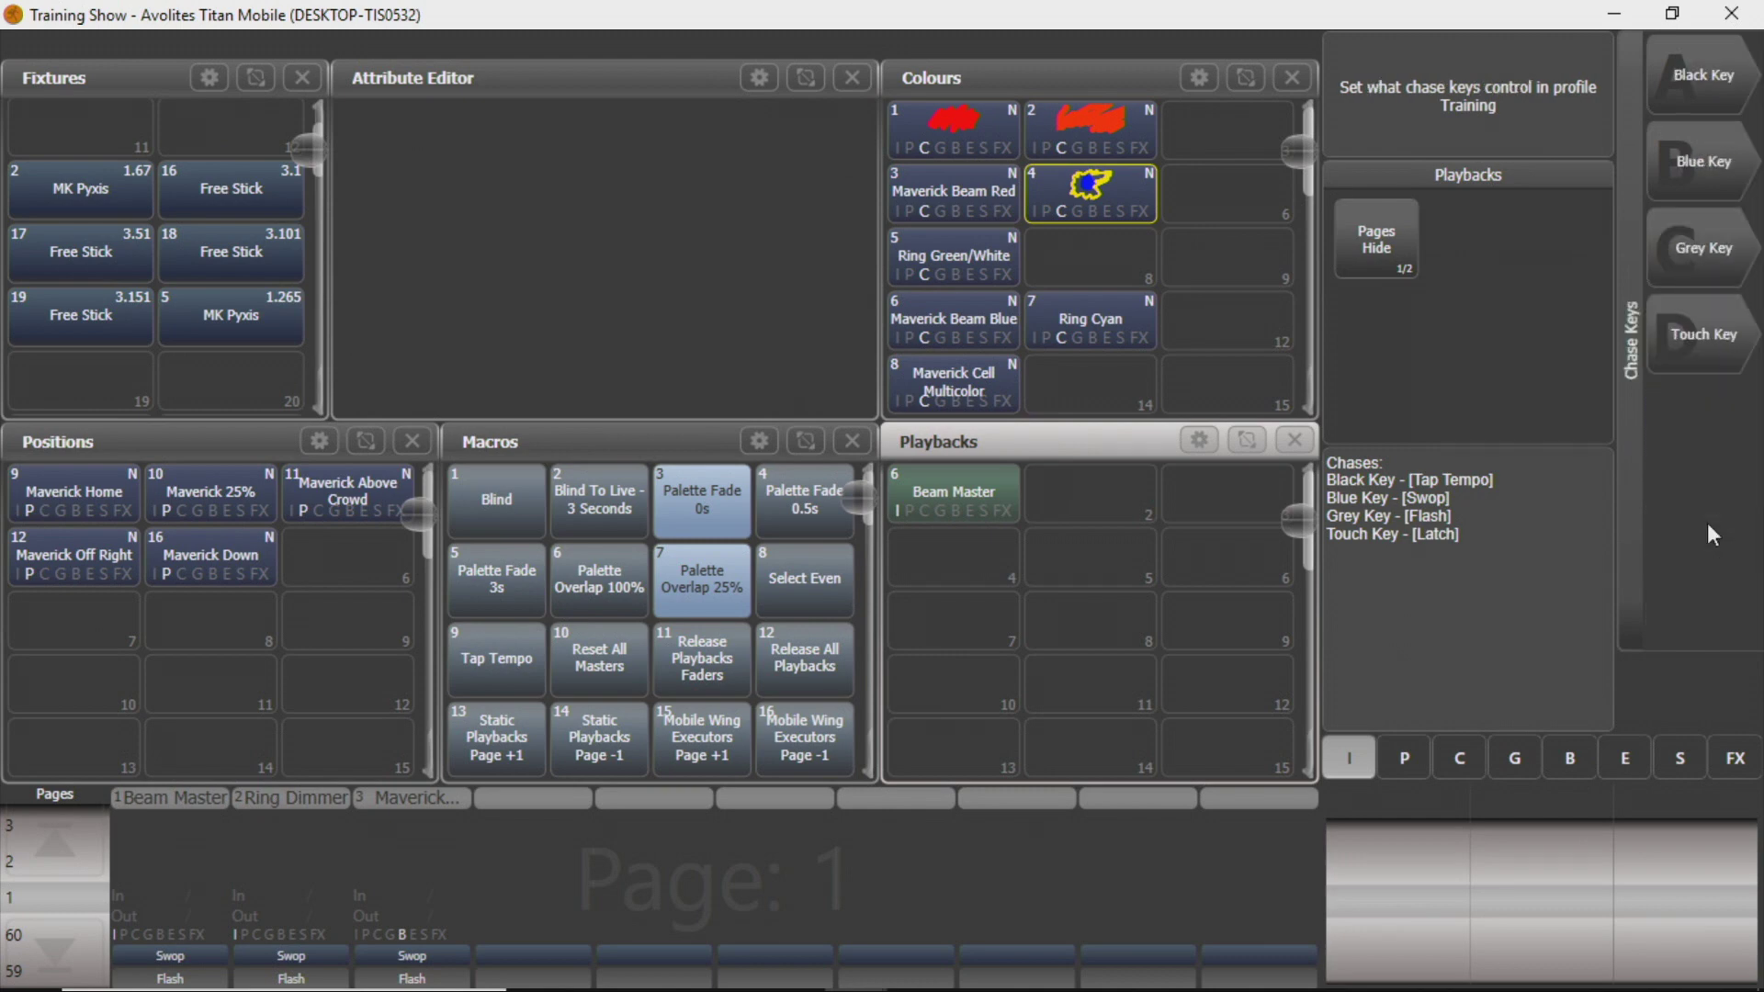
Step: Page through the chase blue key's function options, leaving it unchanged
left_click(1682, 156)
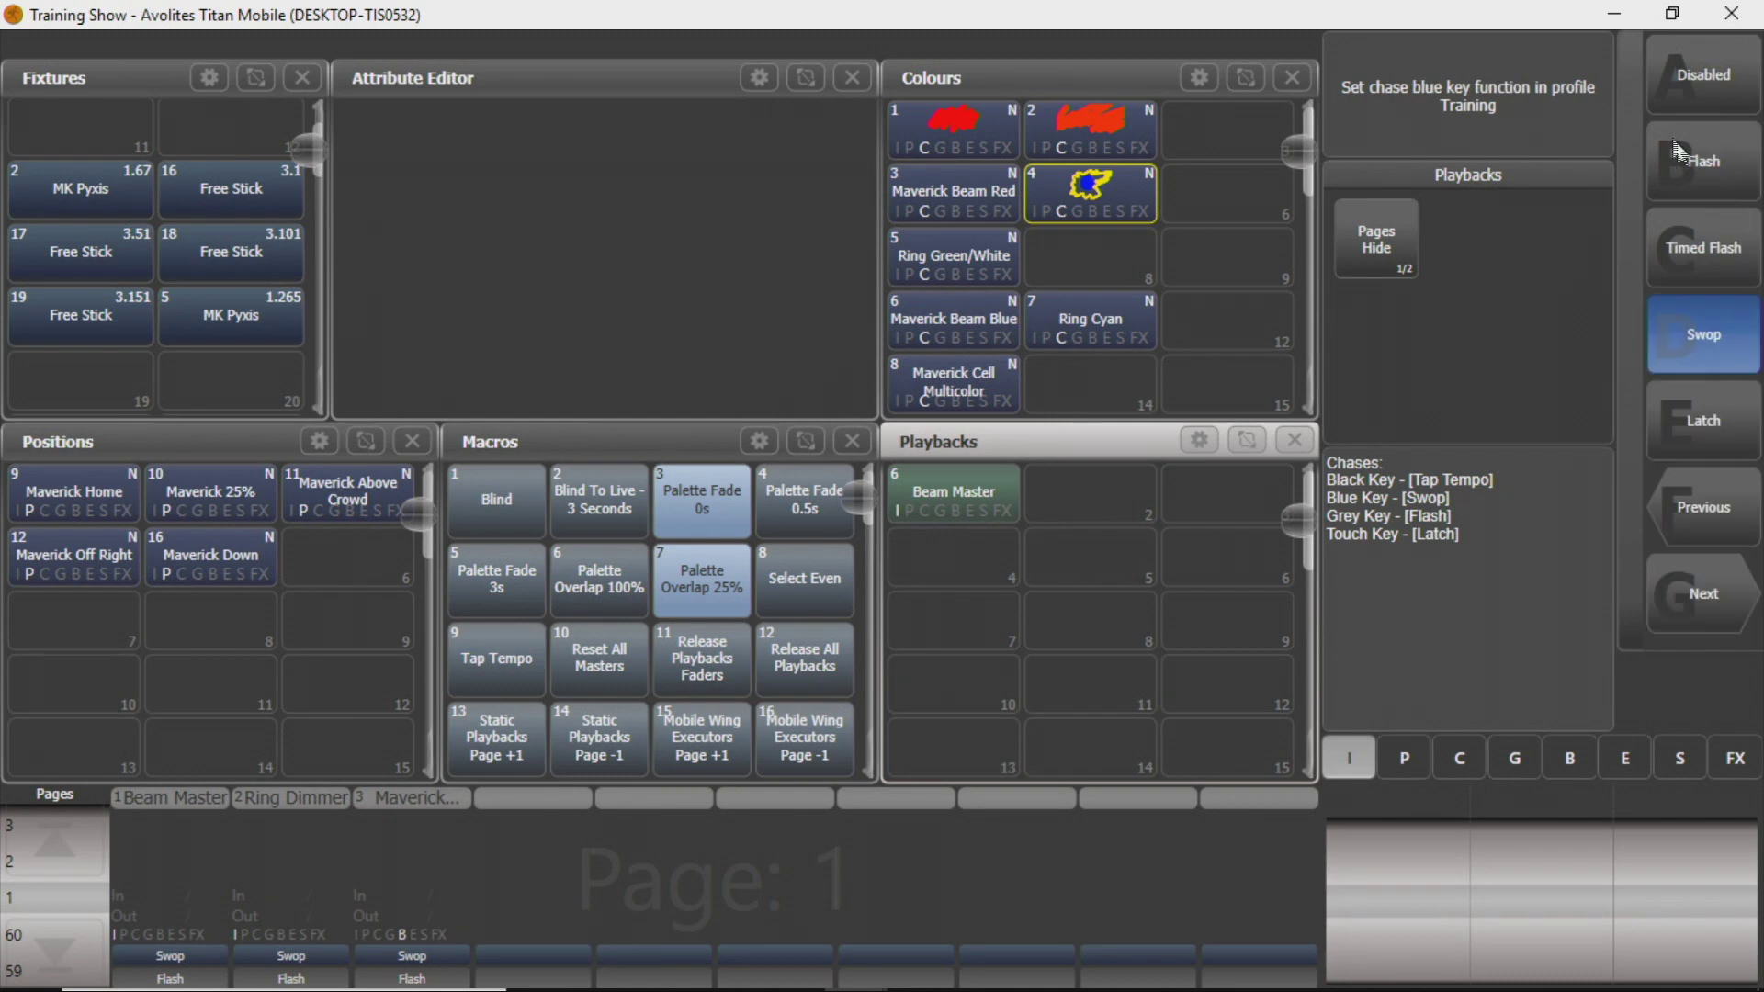
left_click(1687, 611)
left_click(1687, 610)
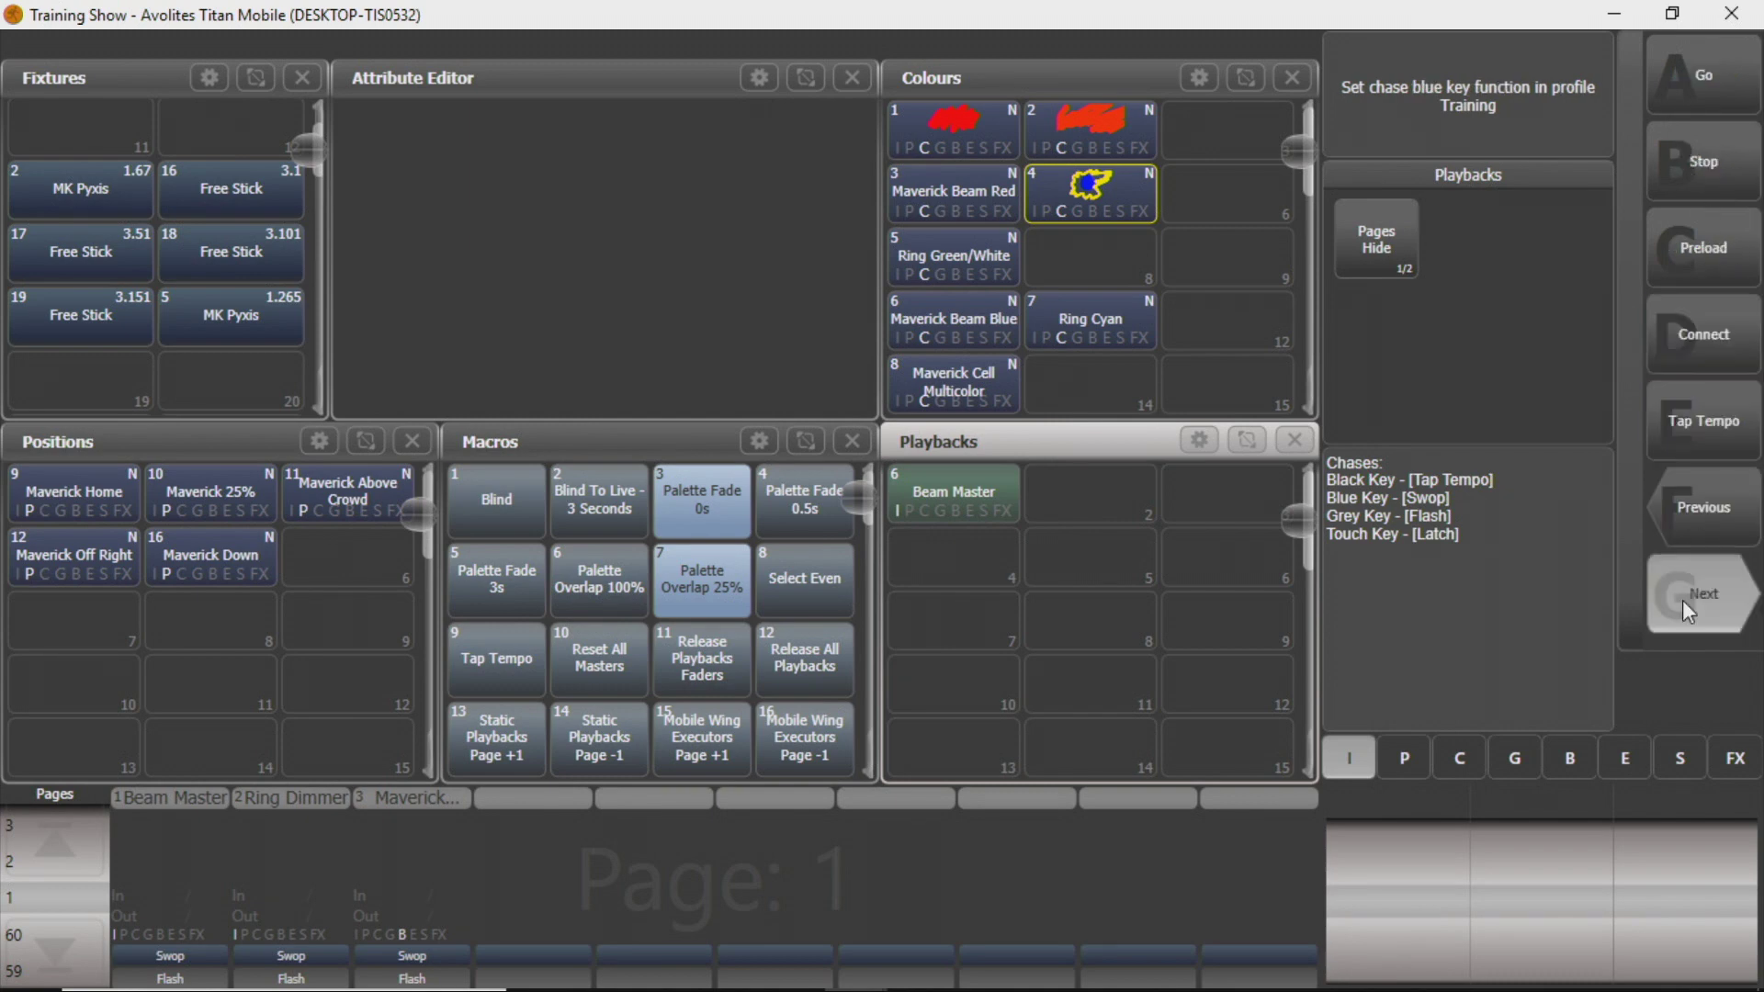
left_click(1686, 611)
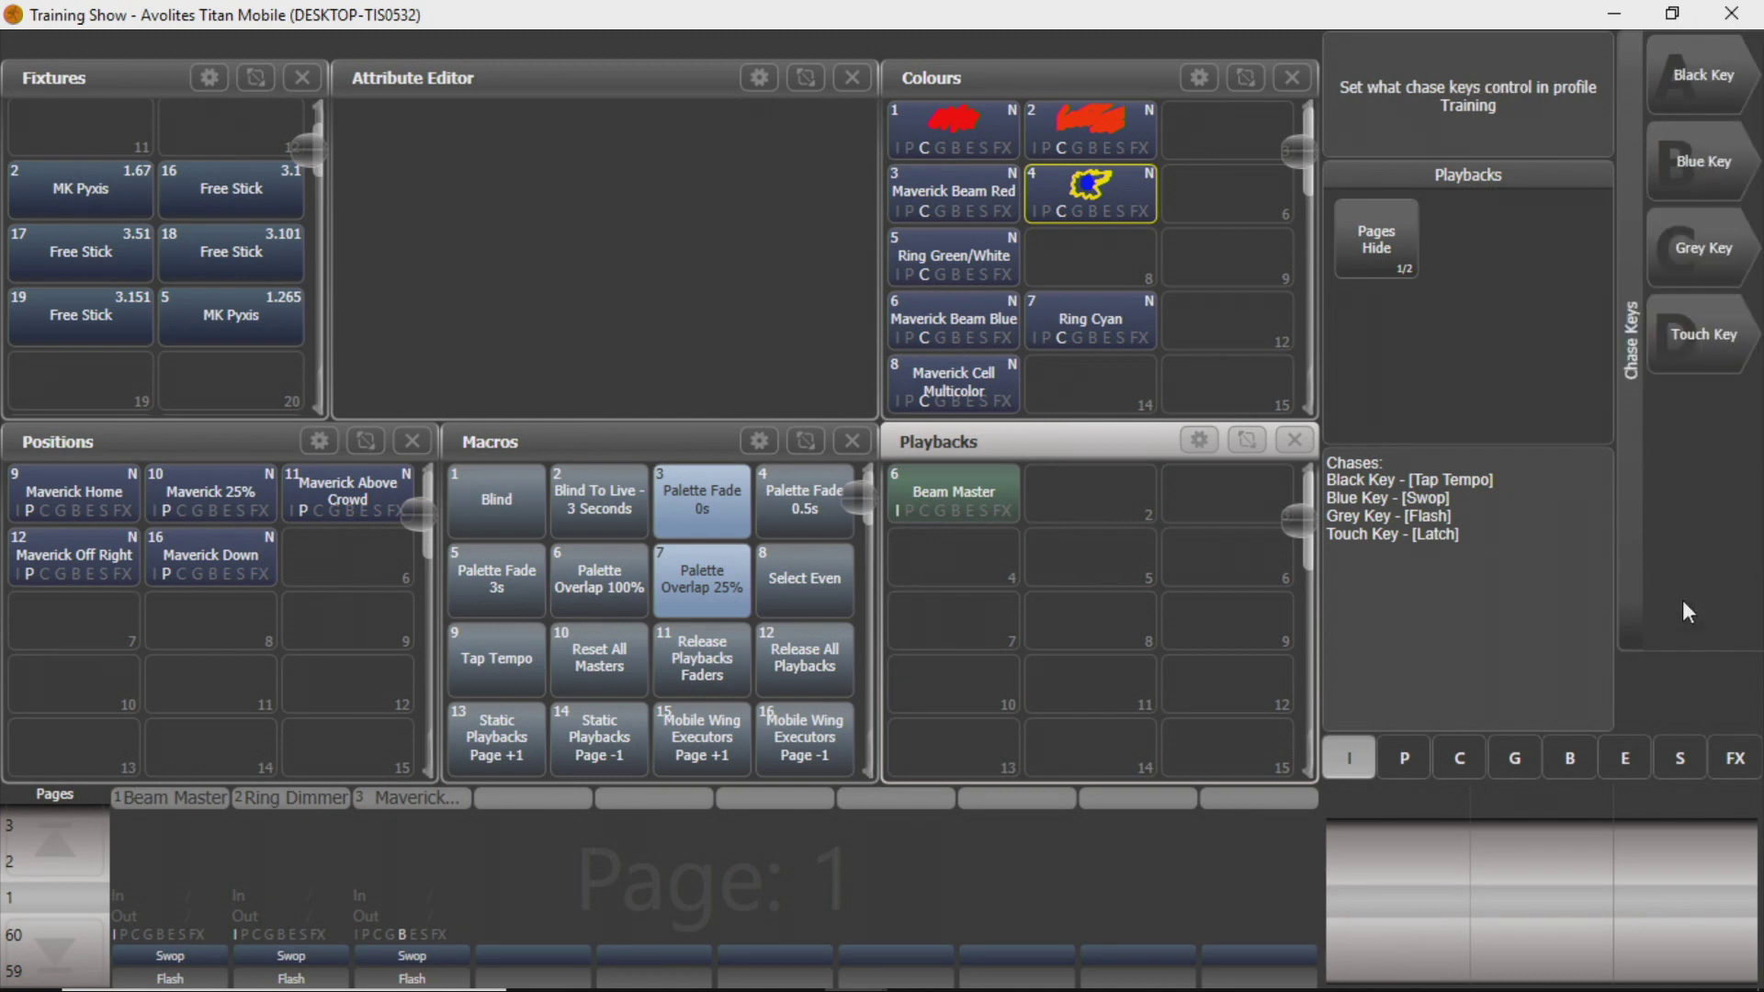
Step: Review the chase grey and touch key options, then return to the Training profile overview
left_click(1654, 250)
left_click(1688, 597)
left_click(1688, 597)
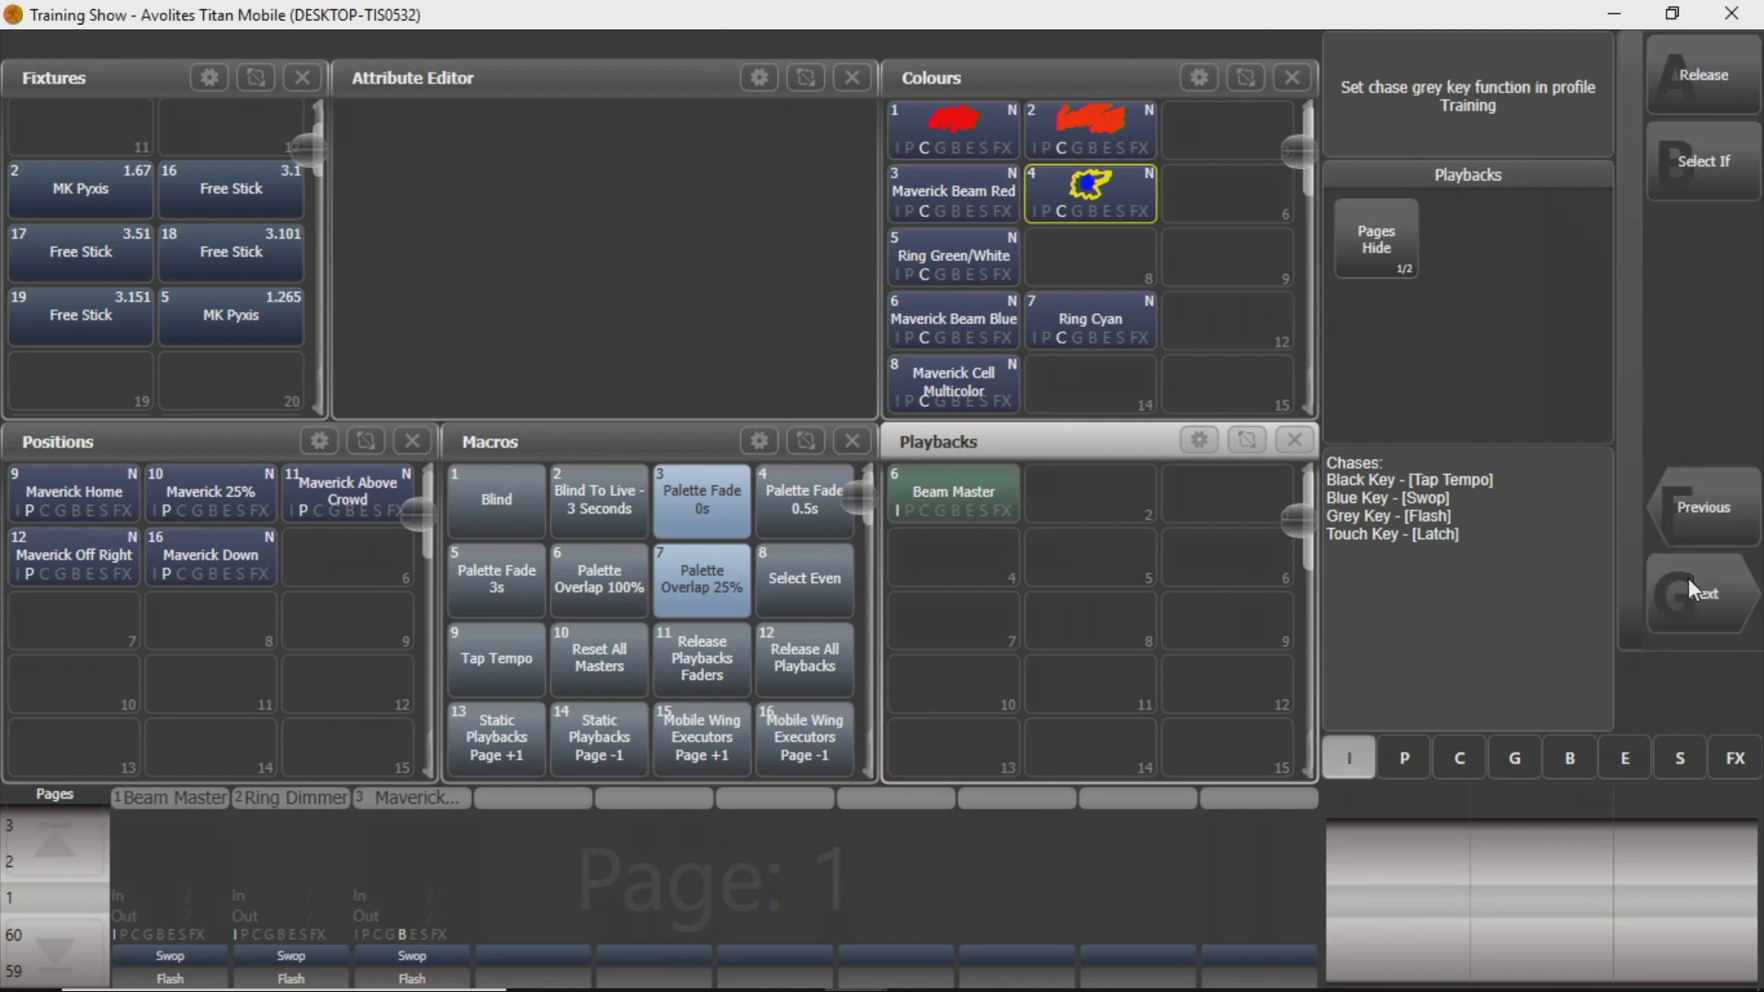
left_click(1692, 589)
left_click(1721, 361)
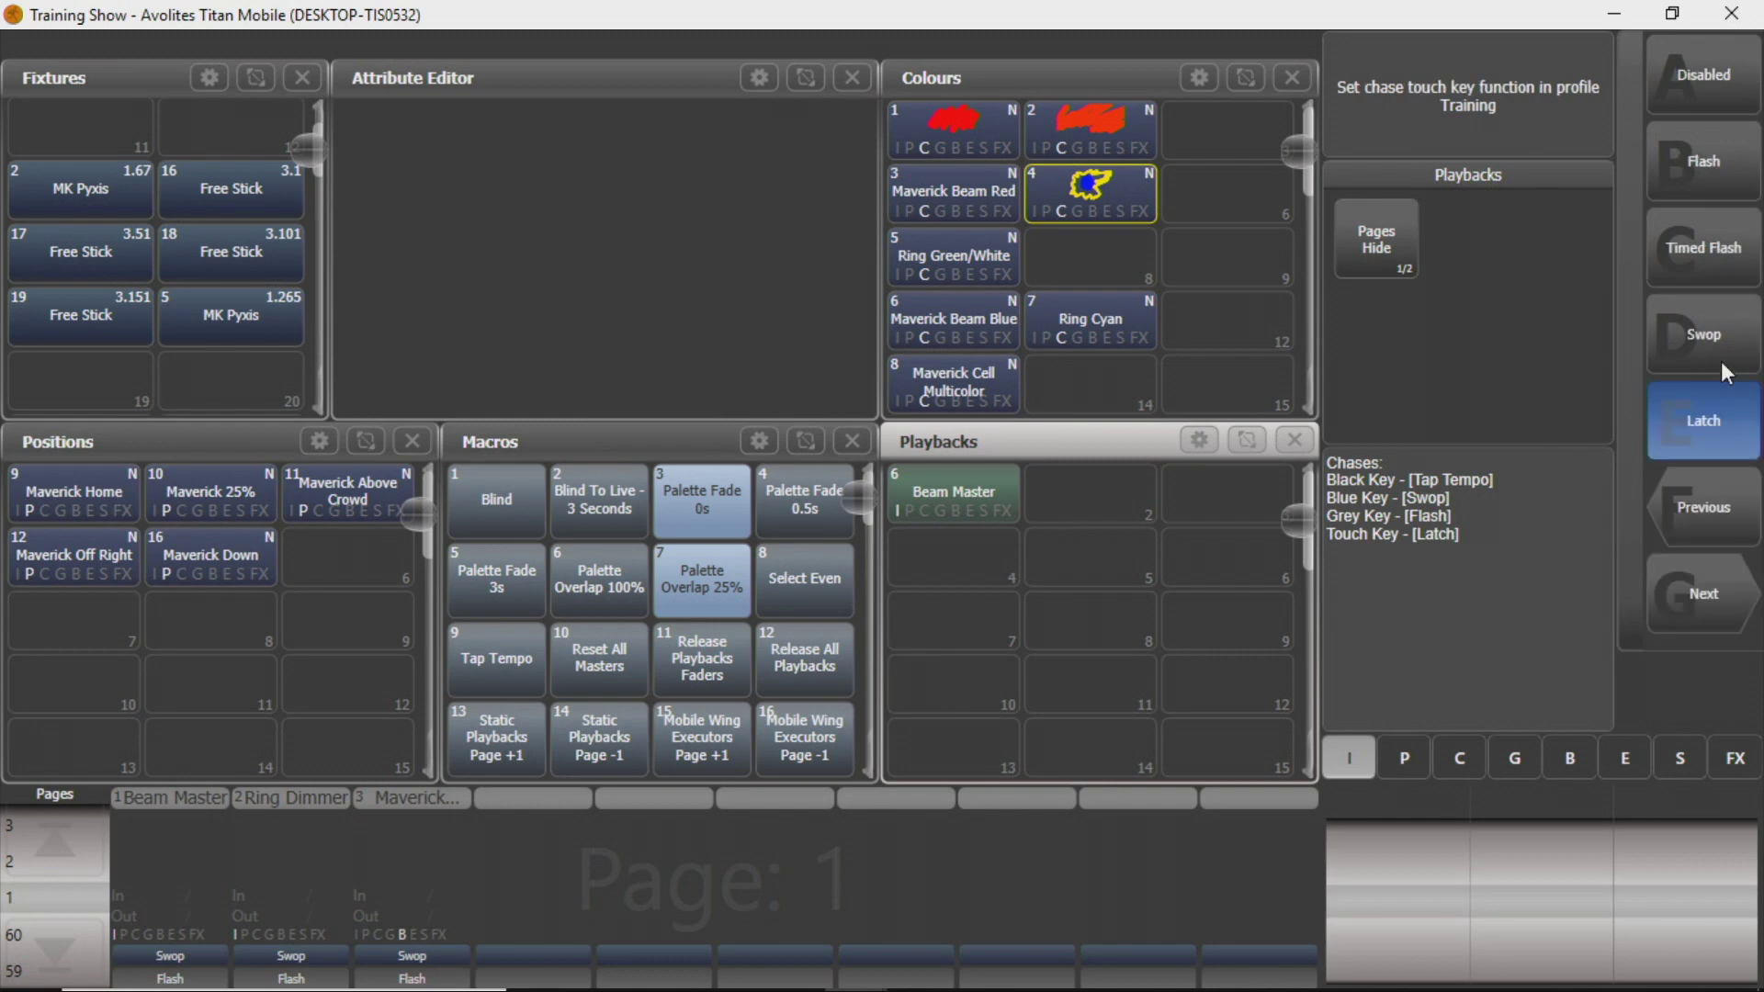
left_click(1700, 607)
left_click(1699, 614)
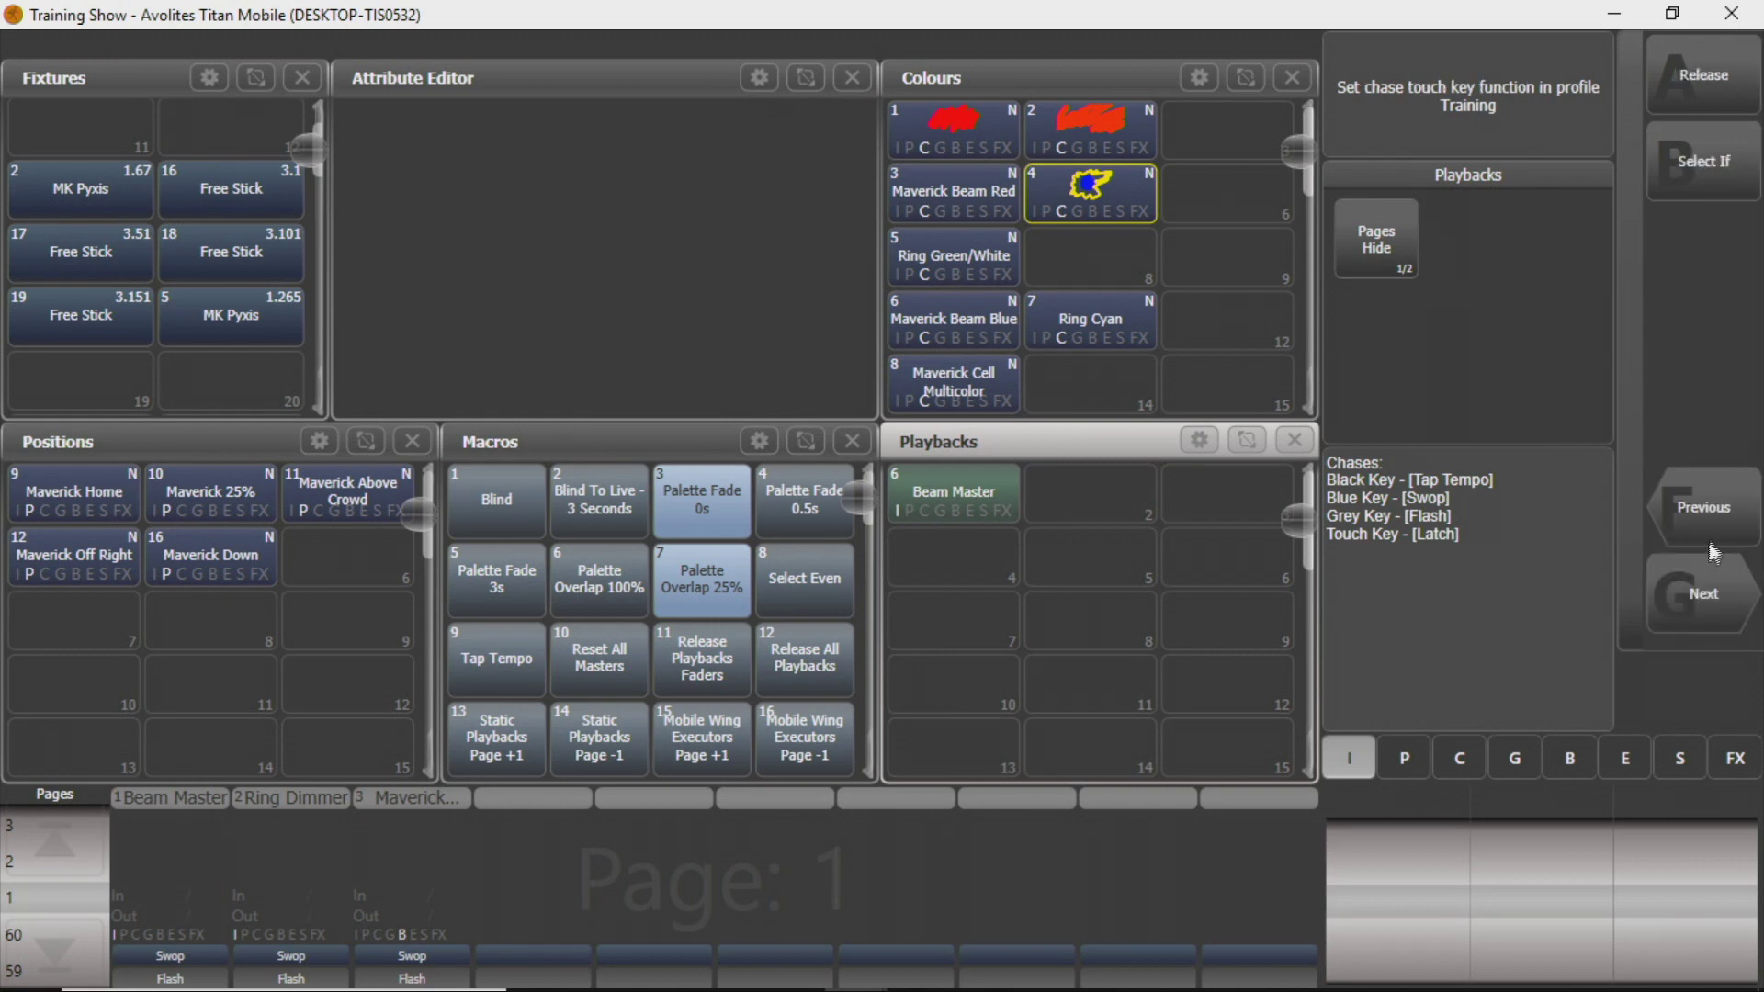
left_click(1704, 508)
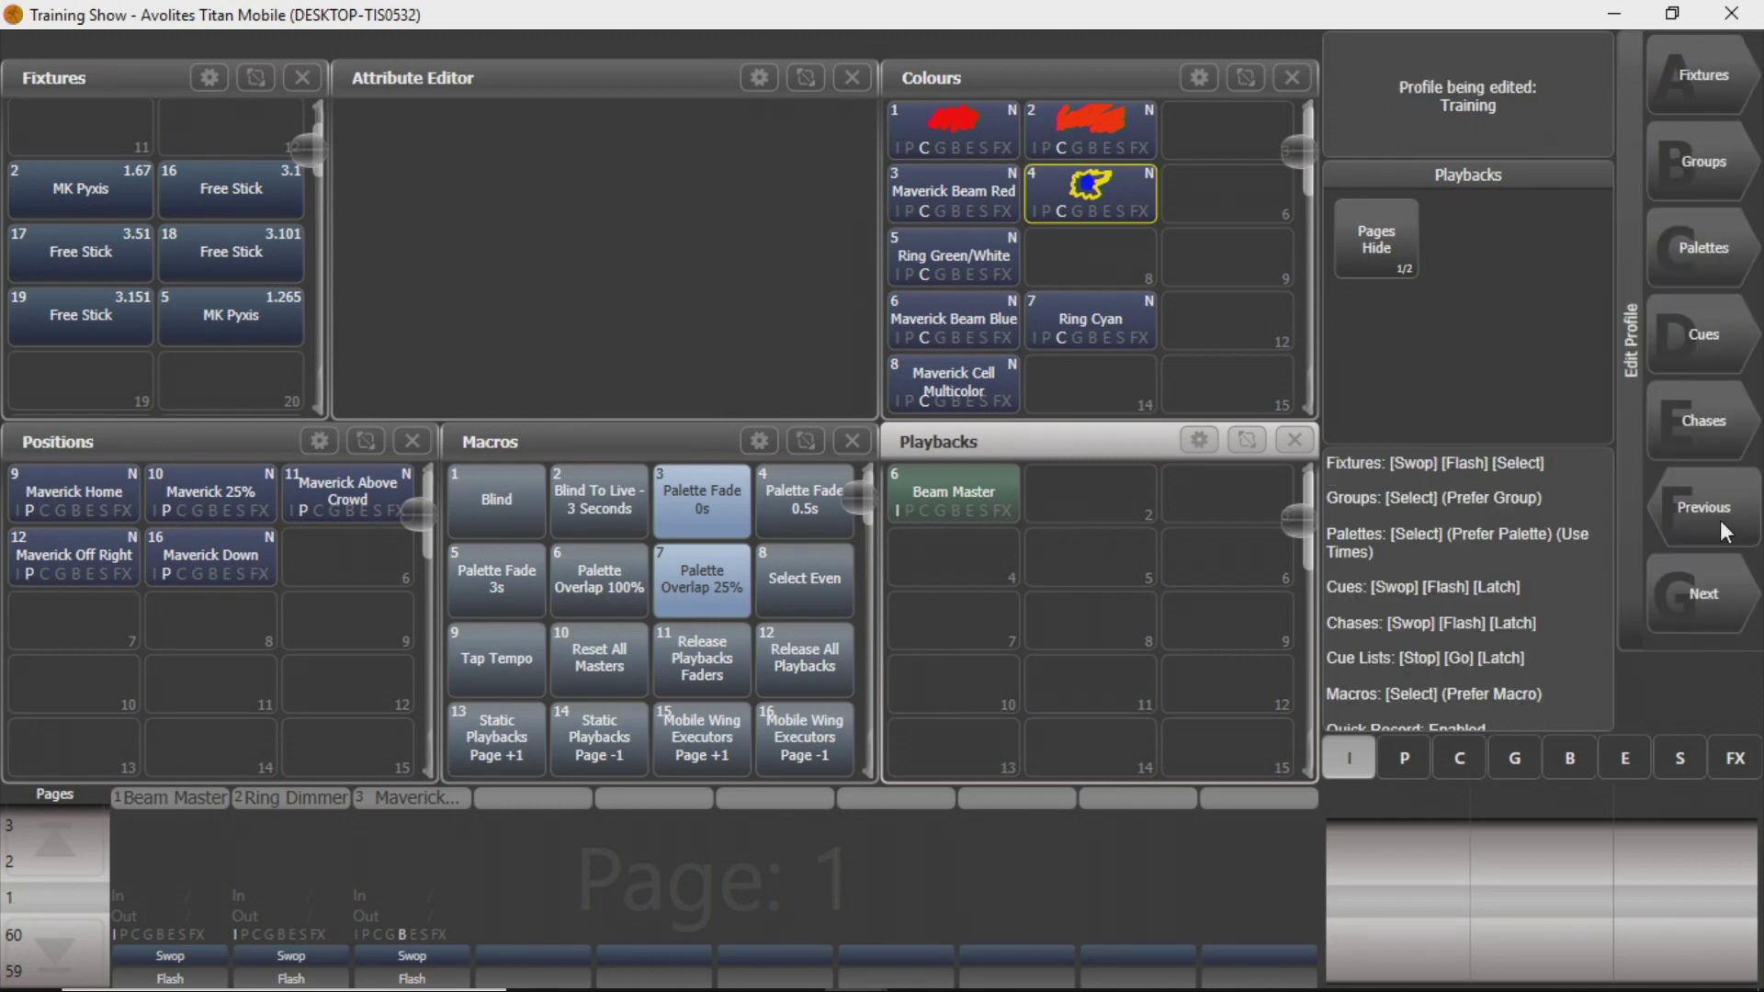
left_click(1704, 597)
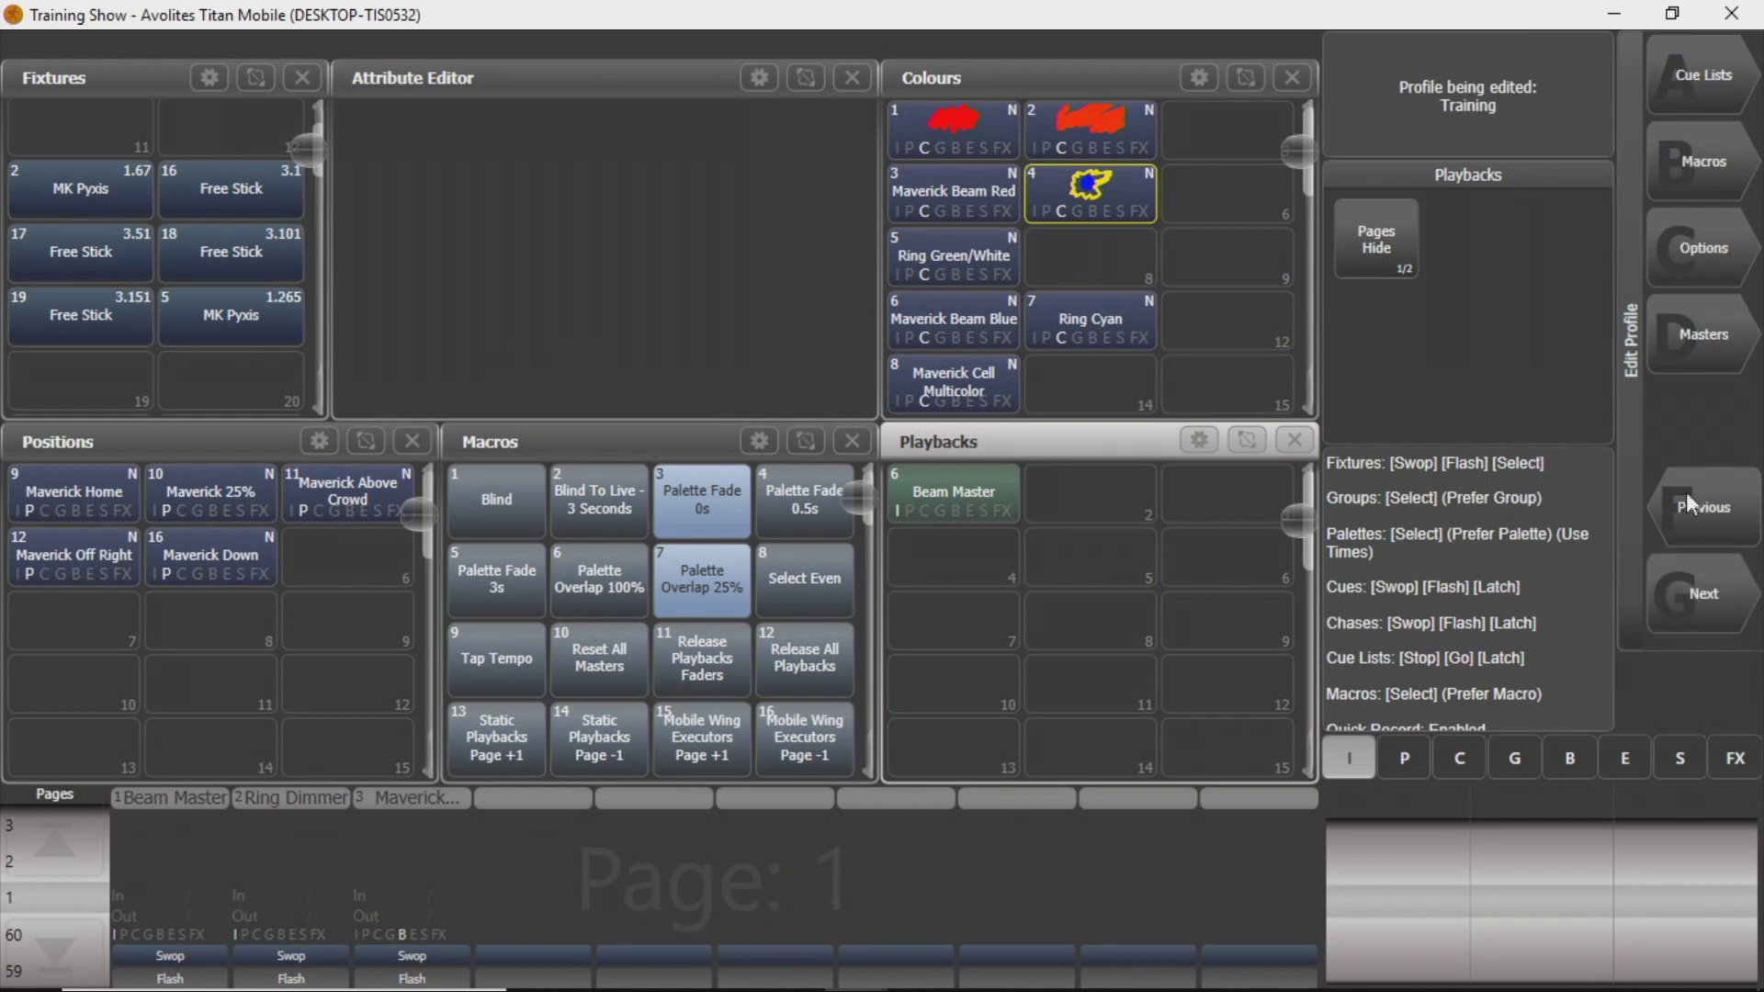
left_click(1699, 100)
left_click(1697, 89)
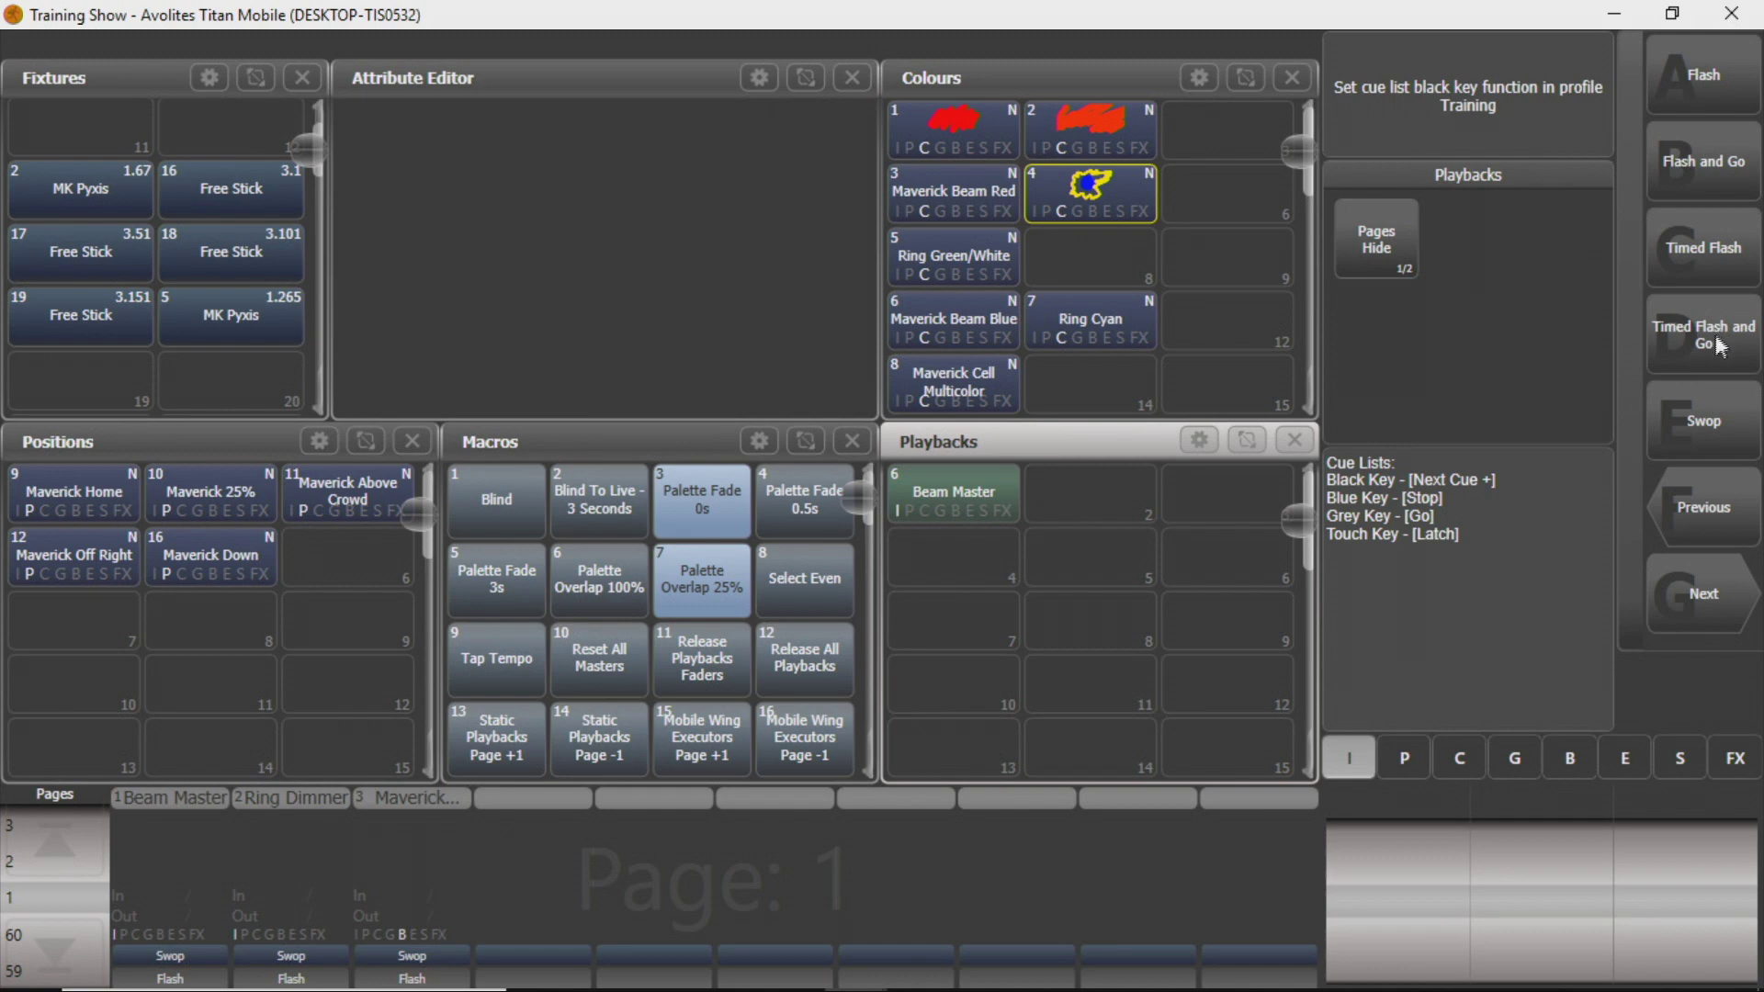
left_click(1697, 596)
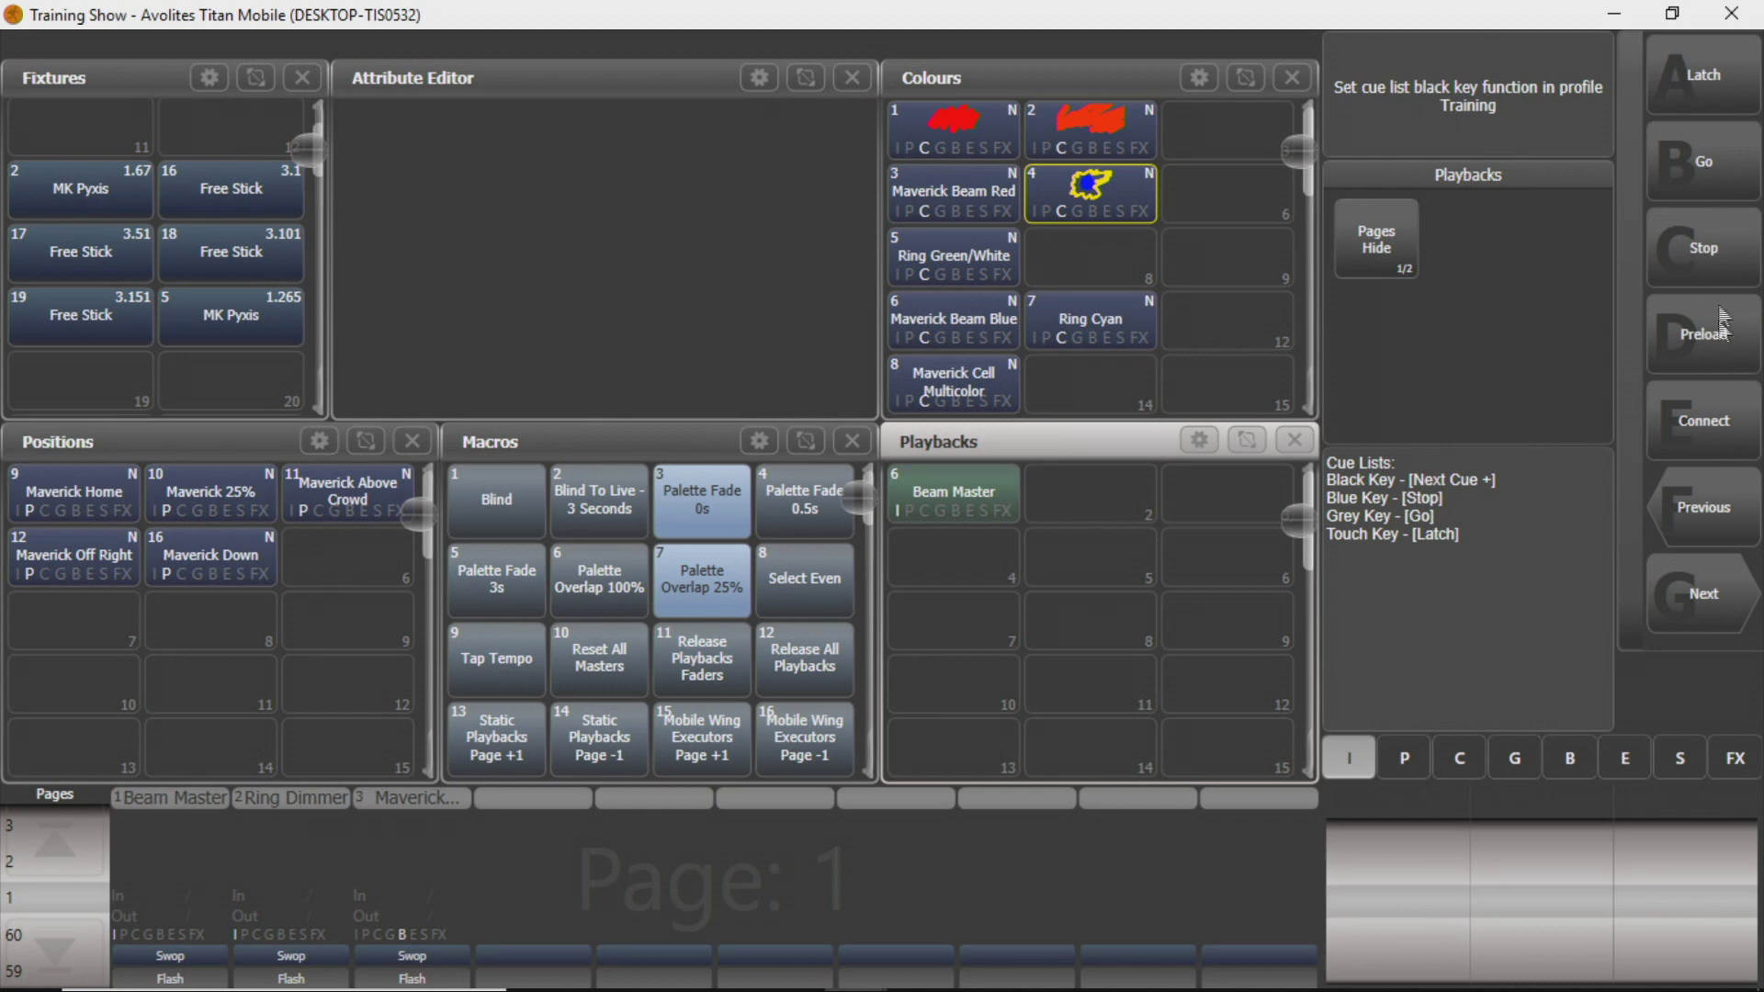
left_click(1698, 593)
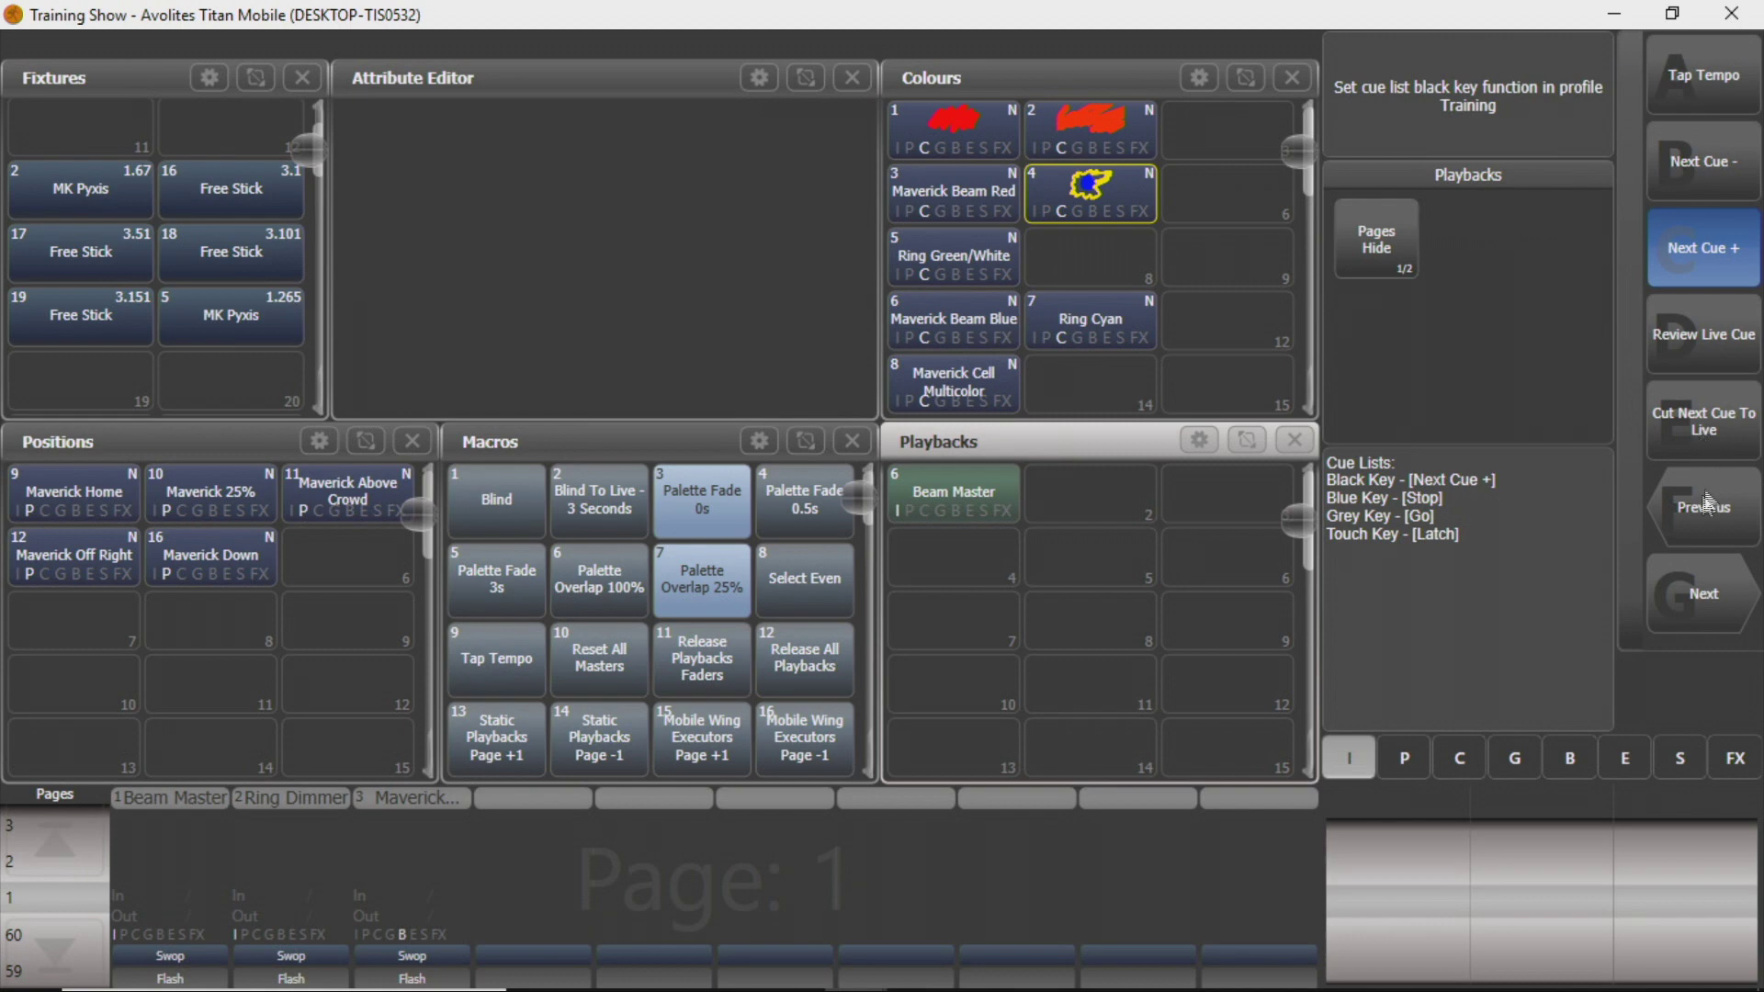
left_click(1695, 593)
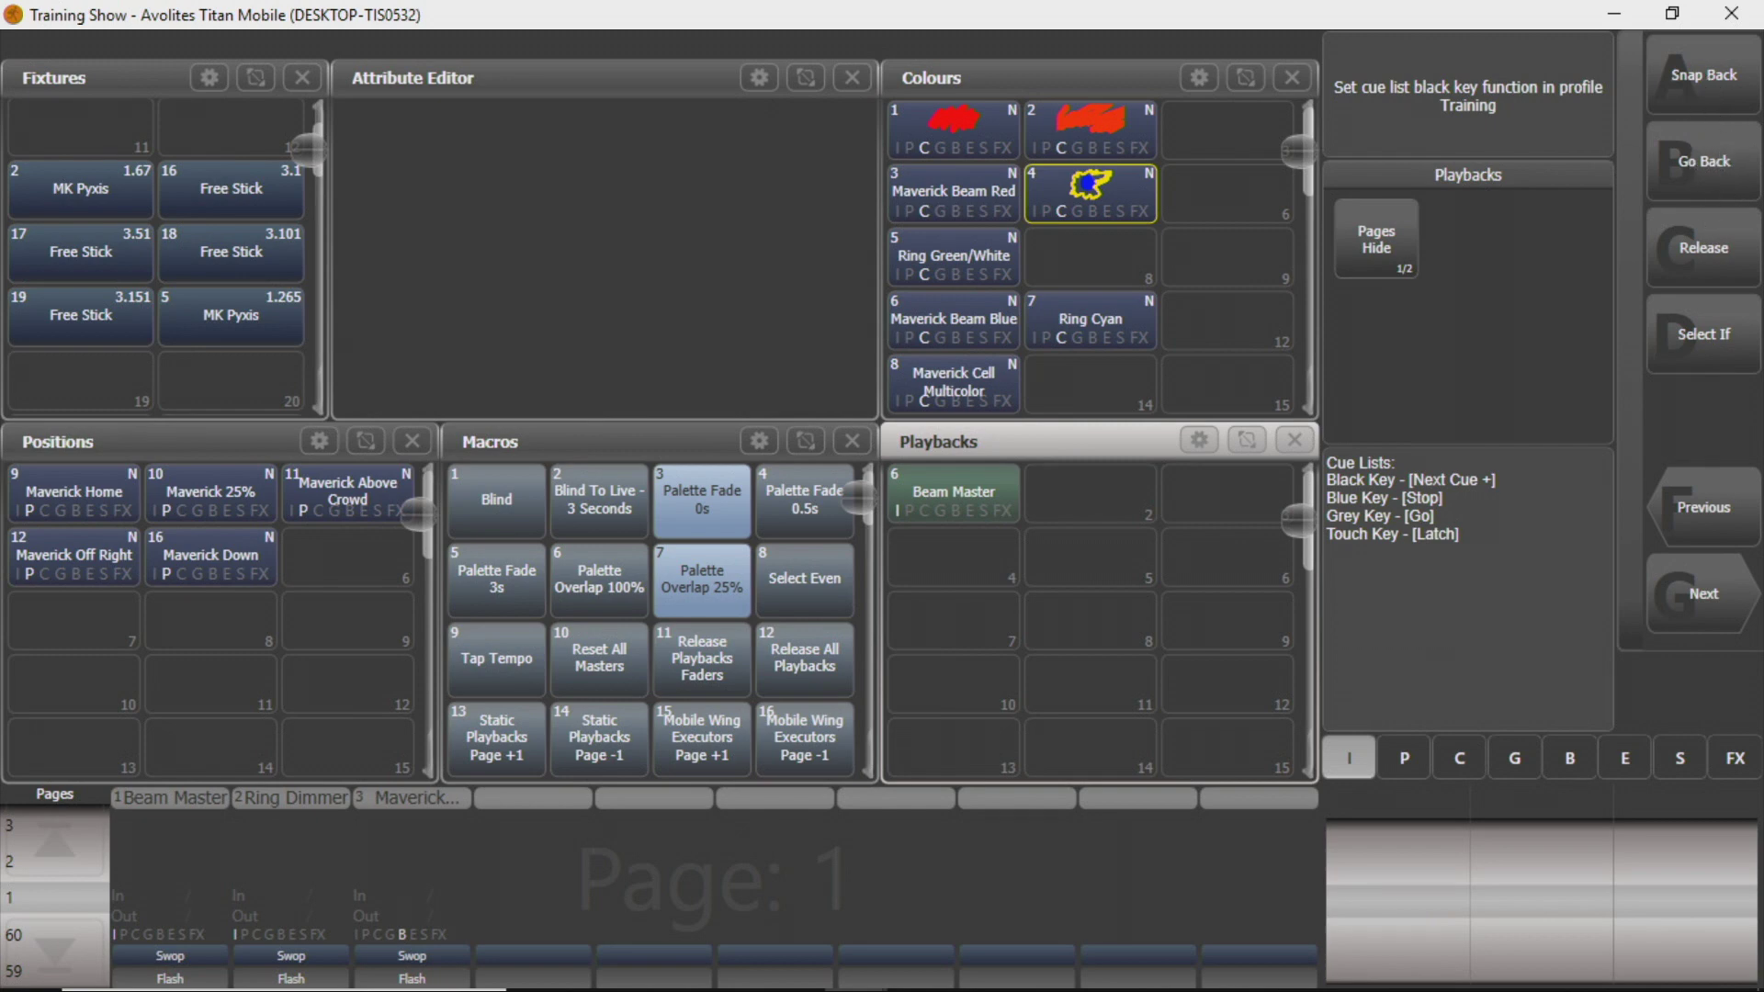
key("Escape")
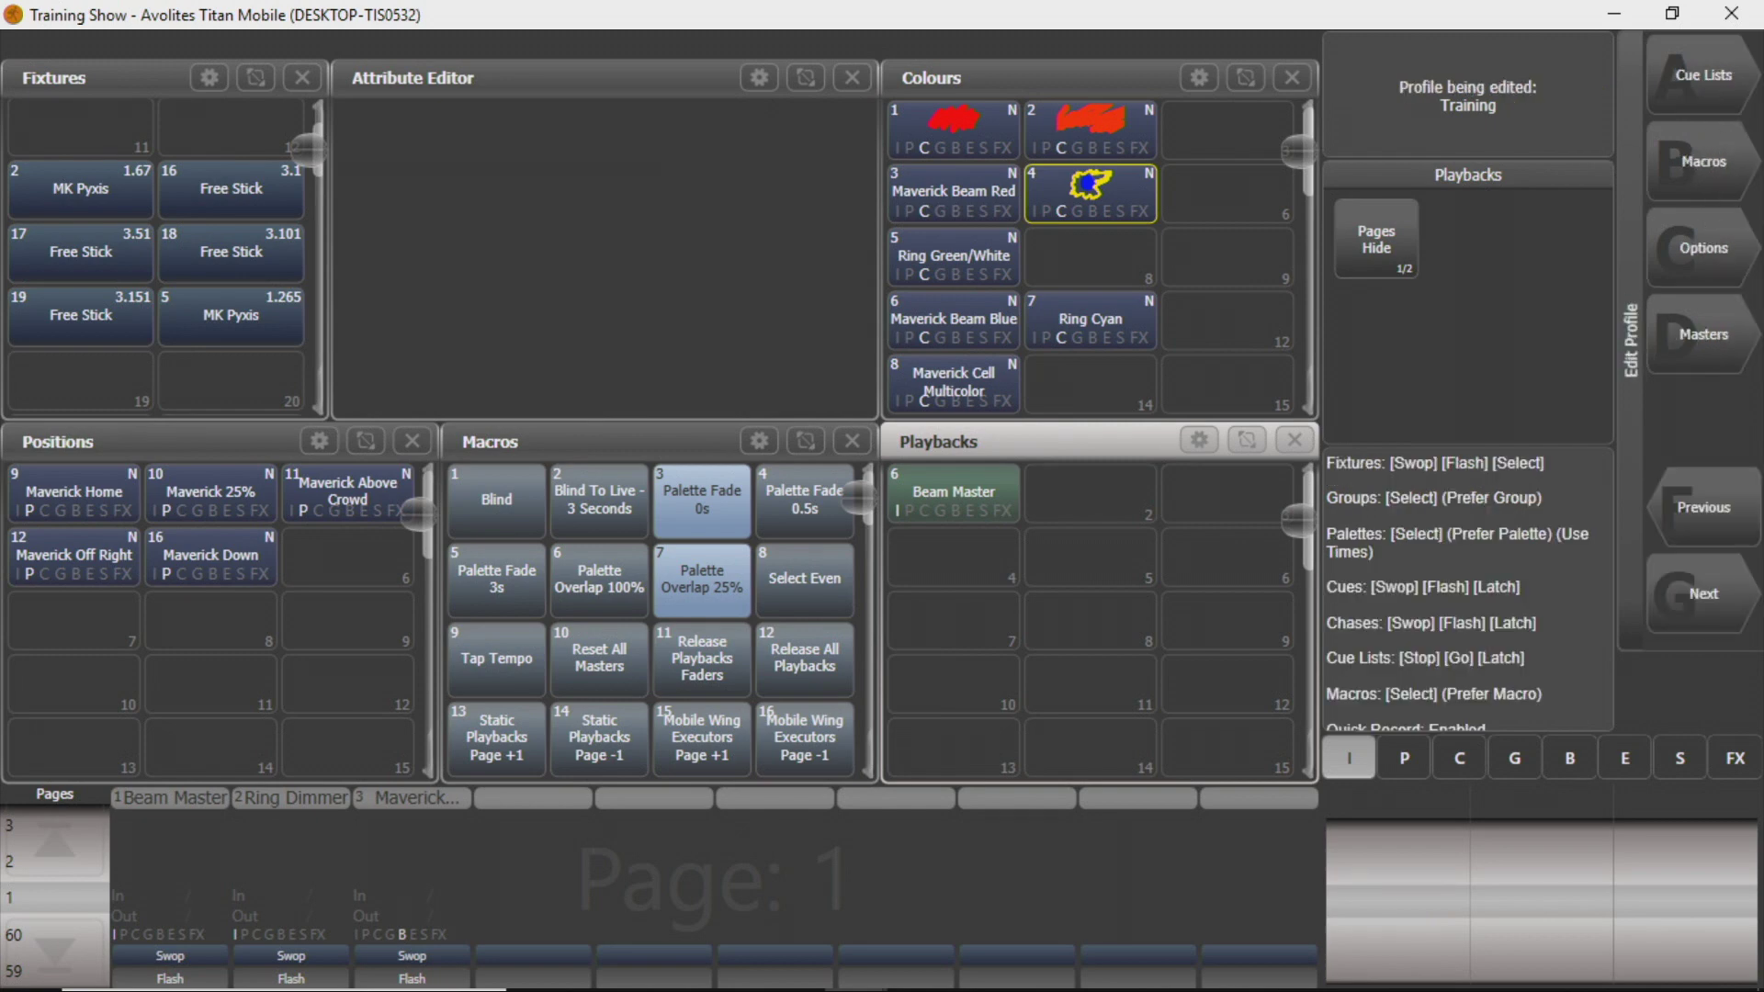
Step: Keep the macro key on Select Macro with macro precedence over flash
left_click(1701, 160)
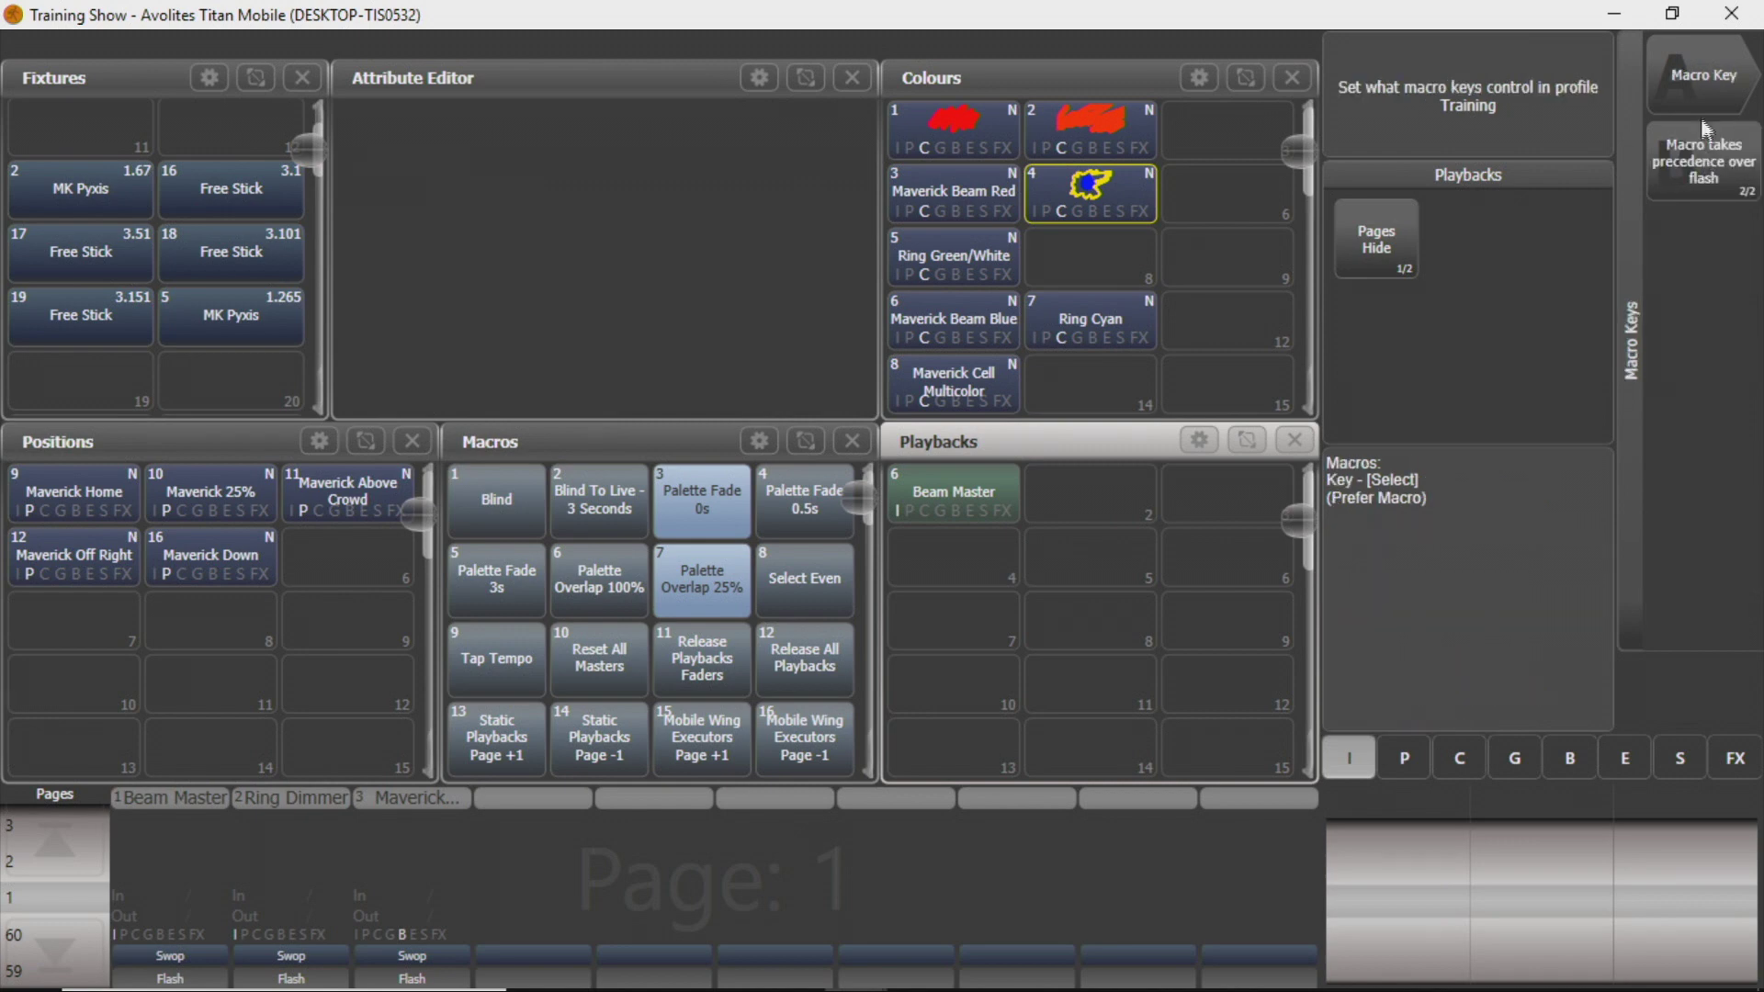
left_click(1712, 96)
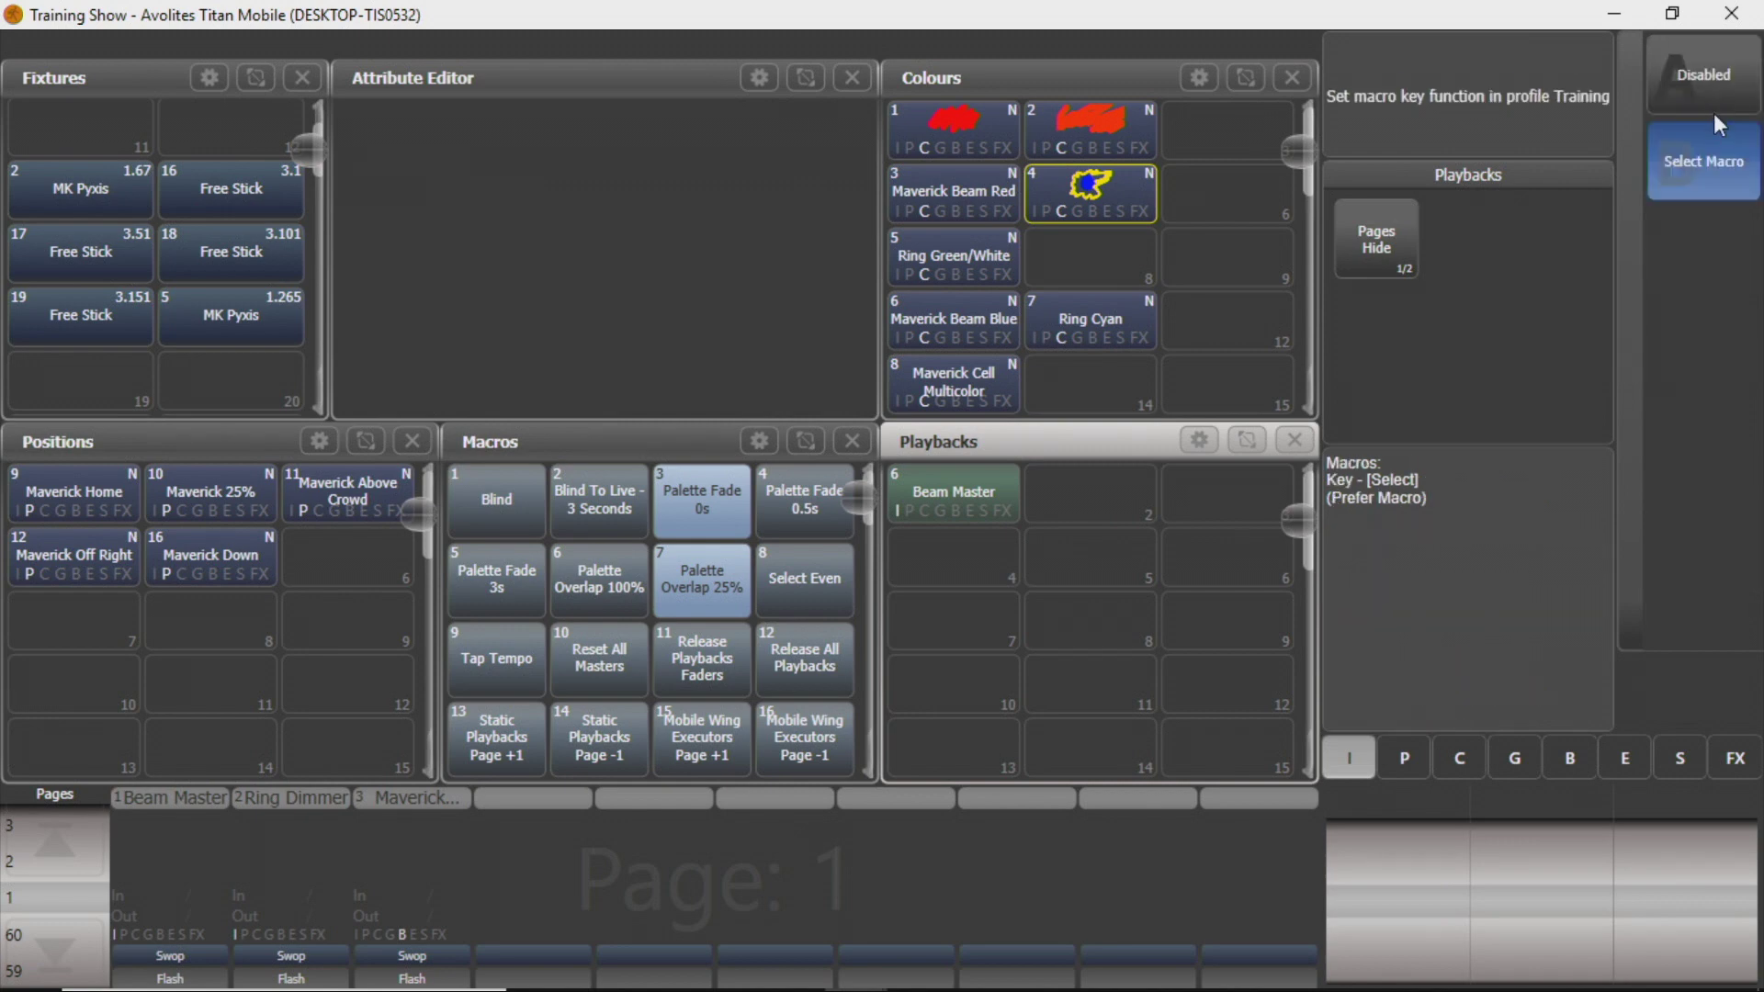
left_click(1712, 113)
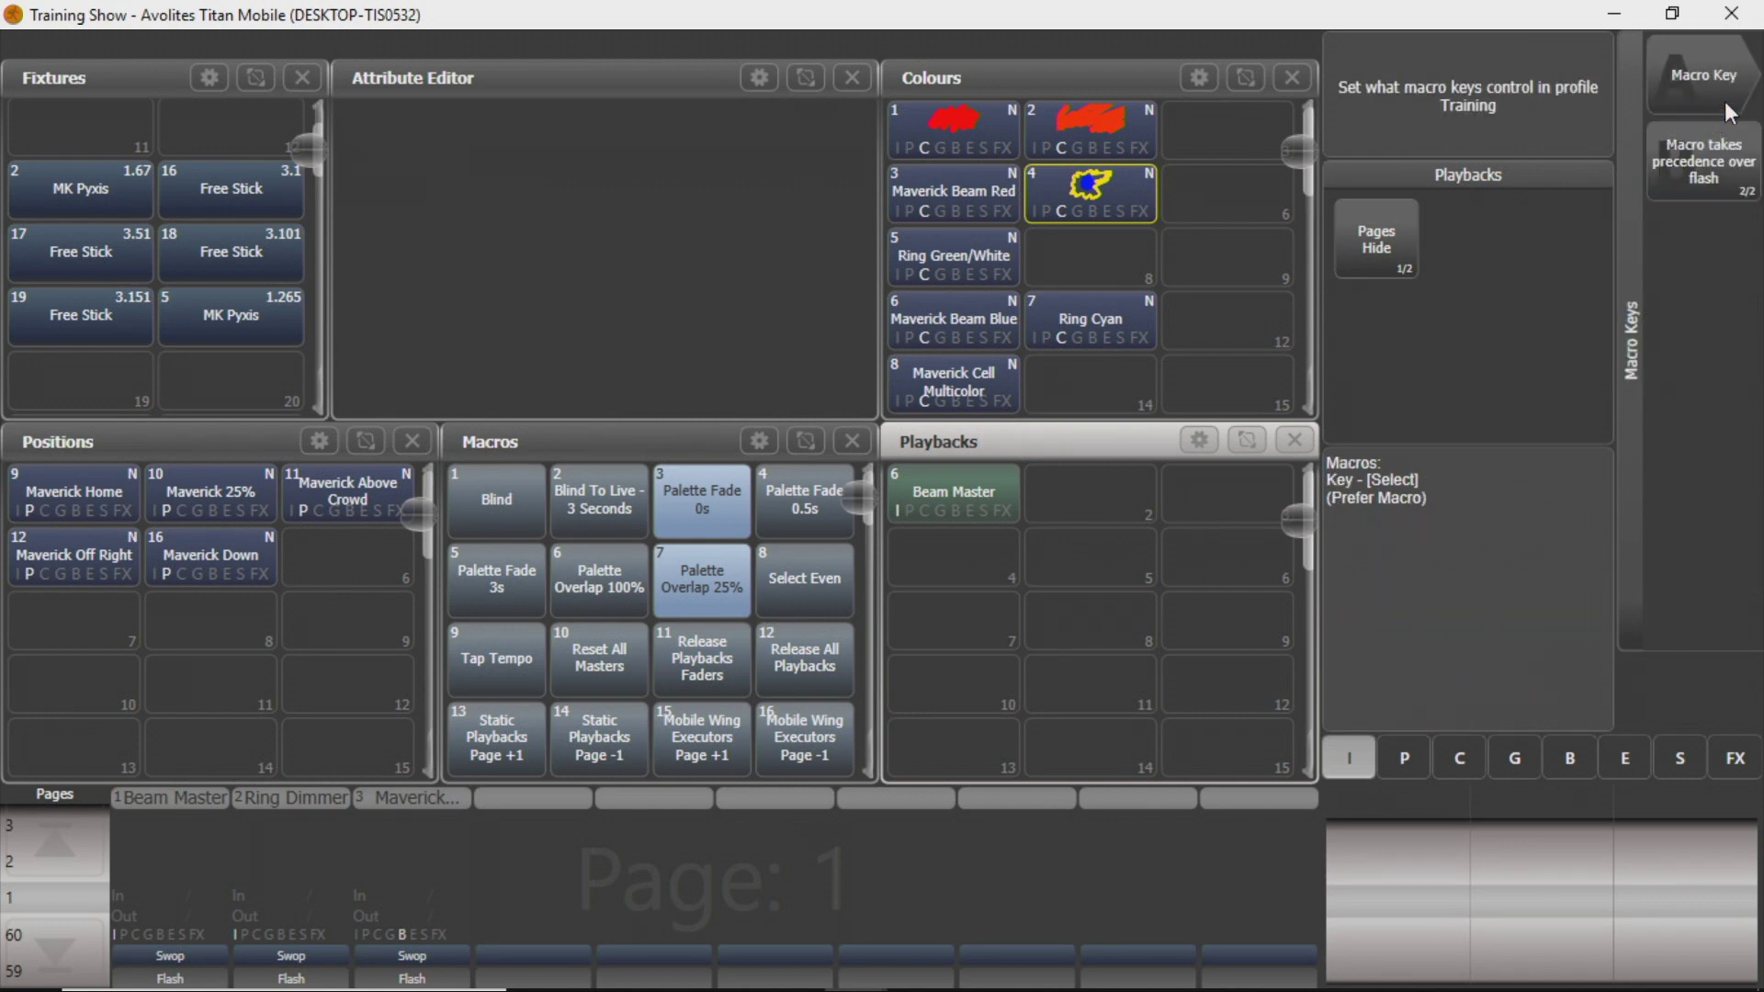
left_click(1722, 193)
left_click(1721, 193)
Step: Check the Training profile's general options, including Quick Record on empty handles
key("Escape")
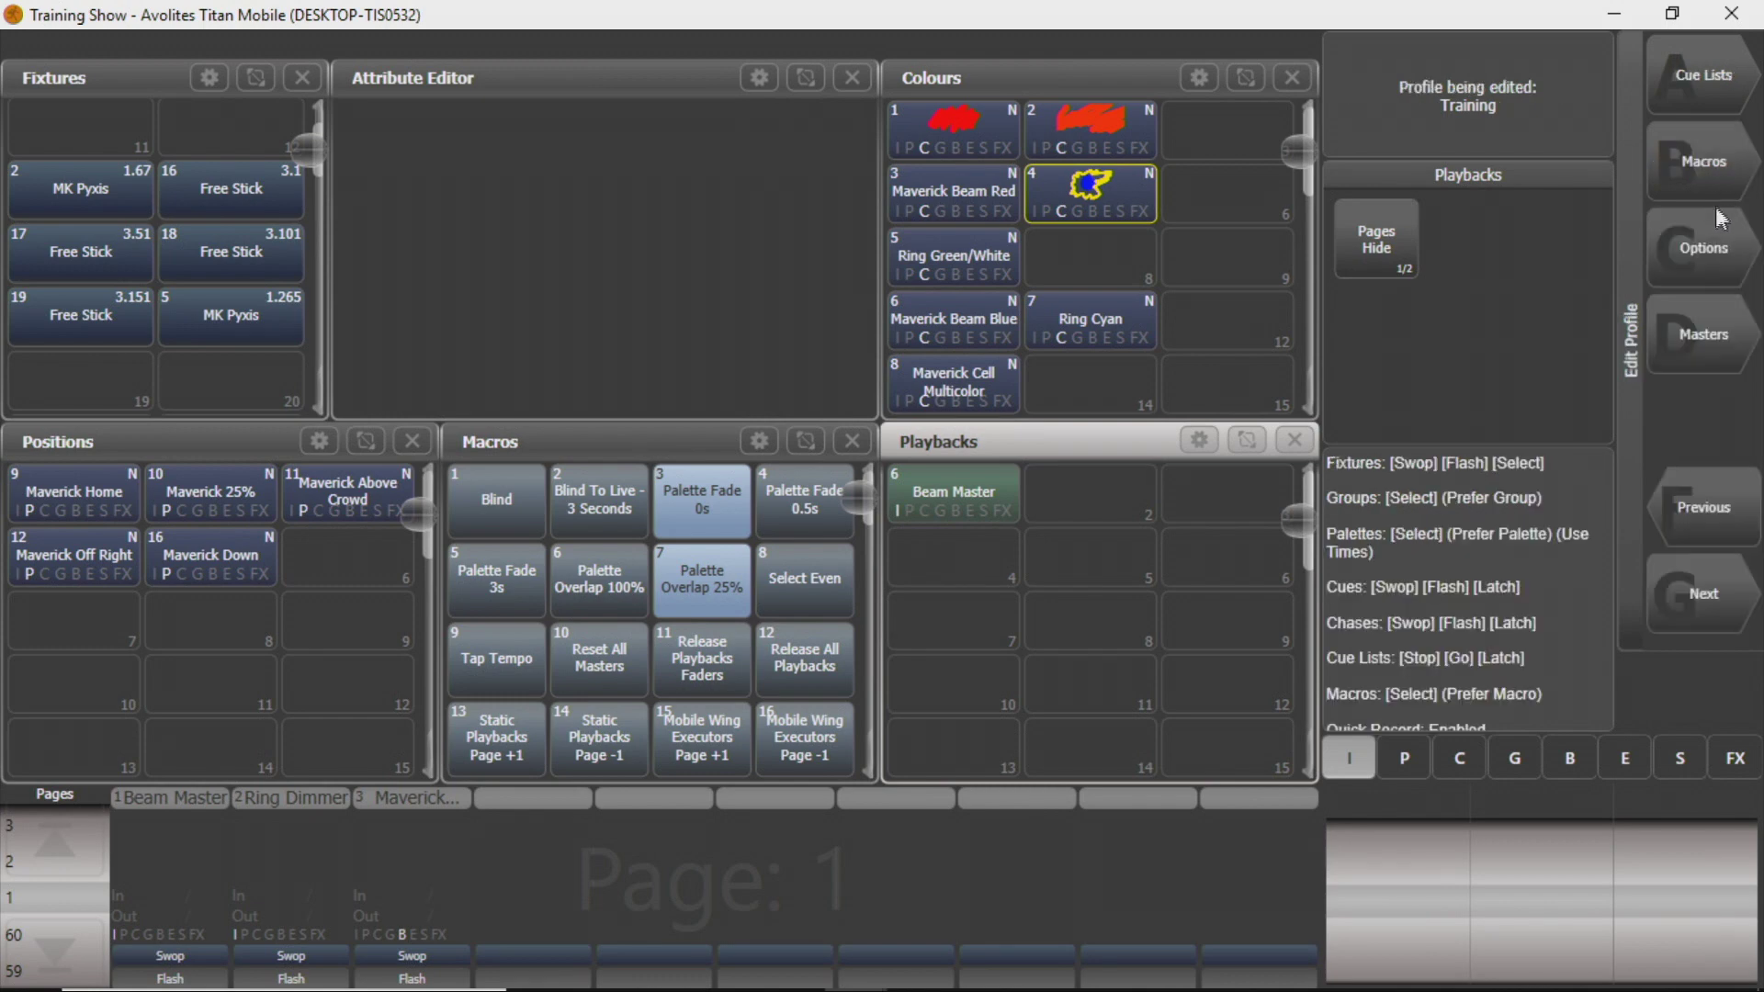
left_click(1724, 225)
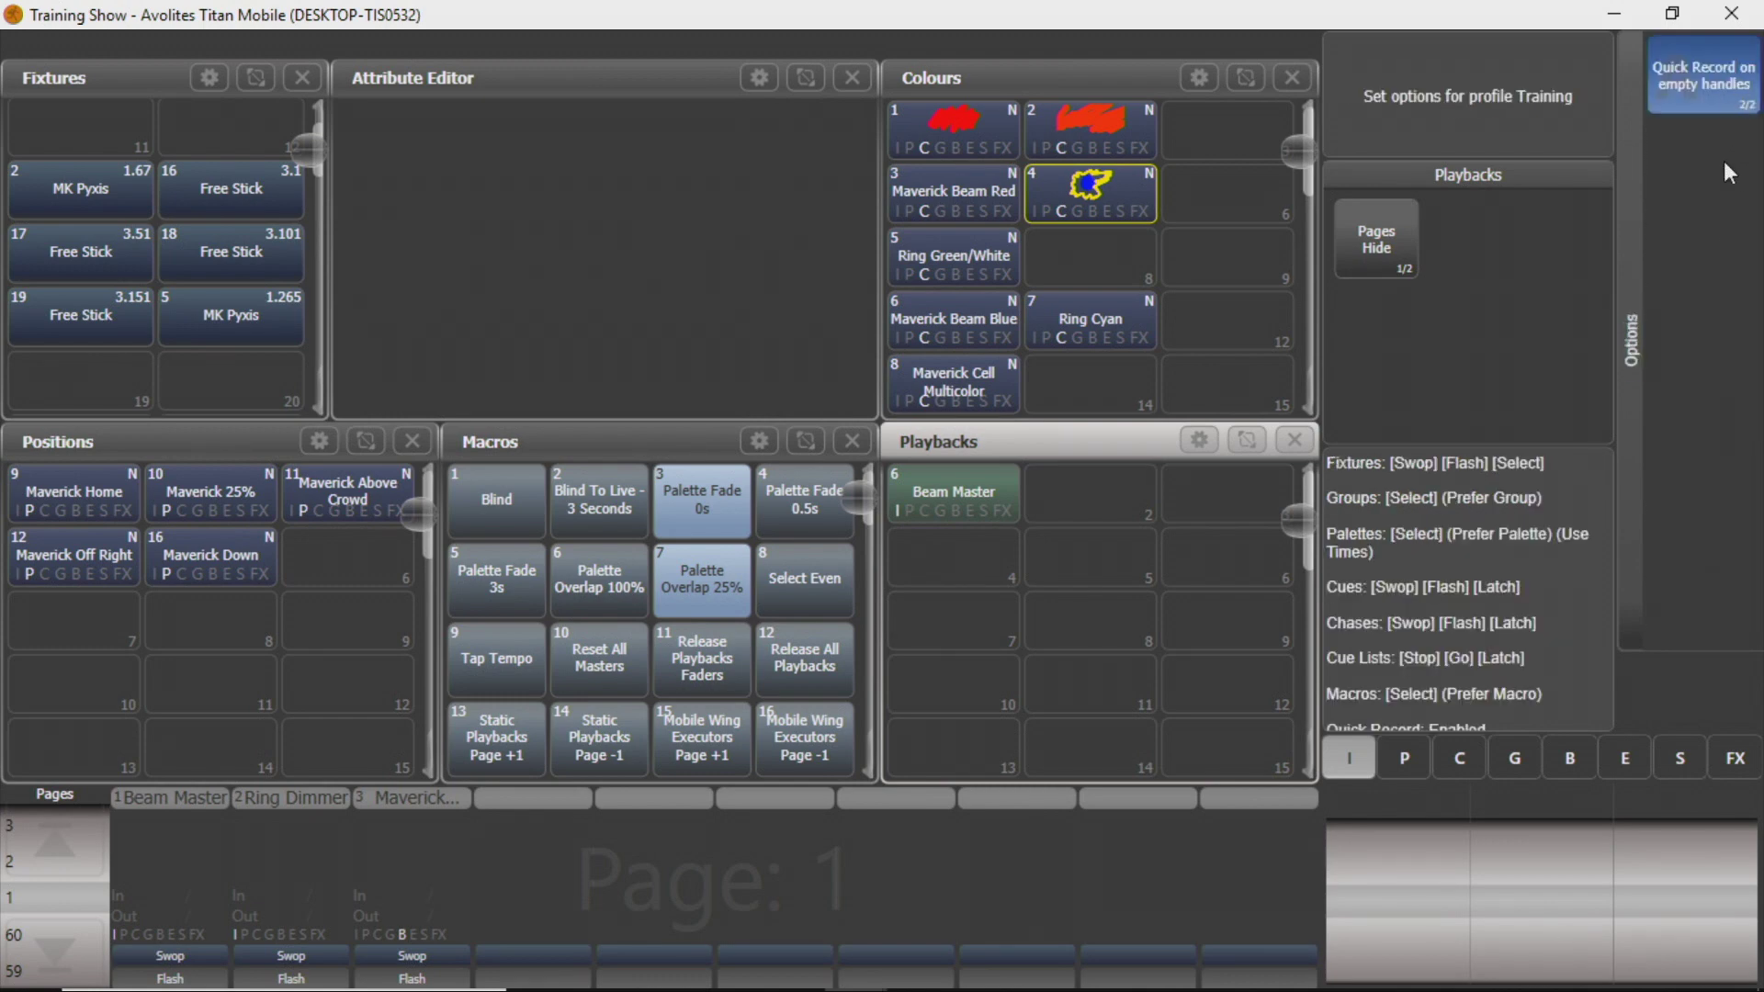
key("Escape")
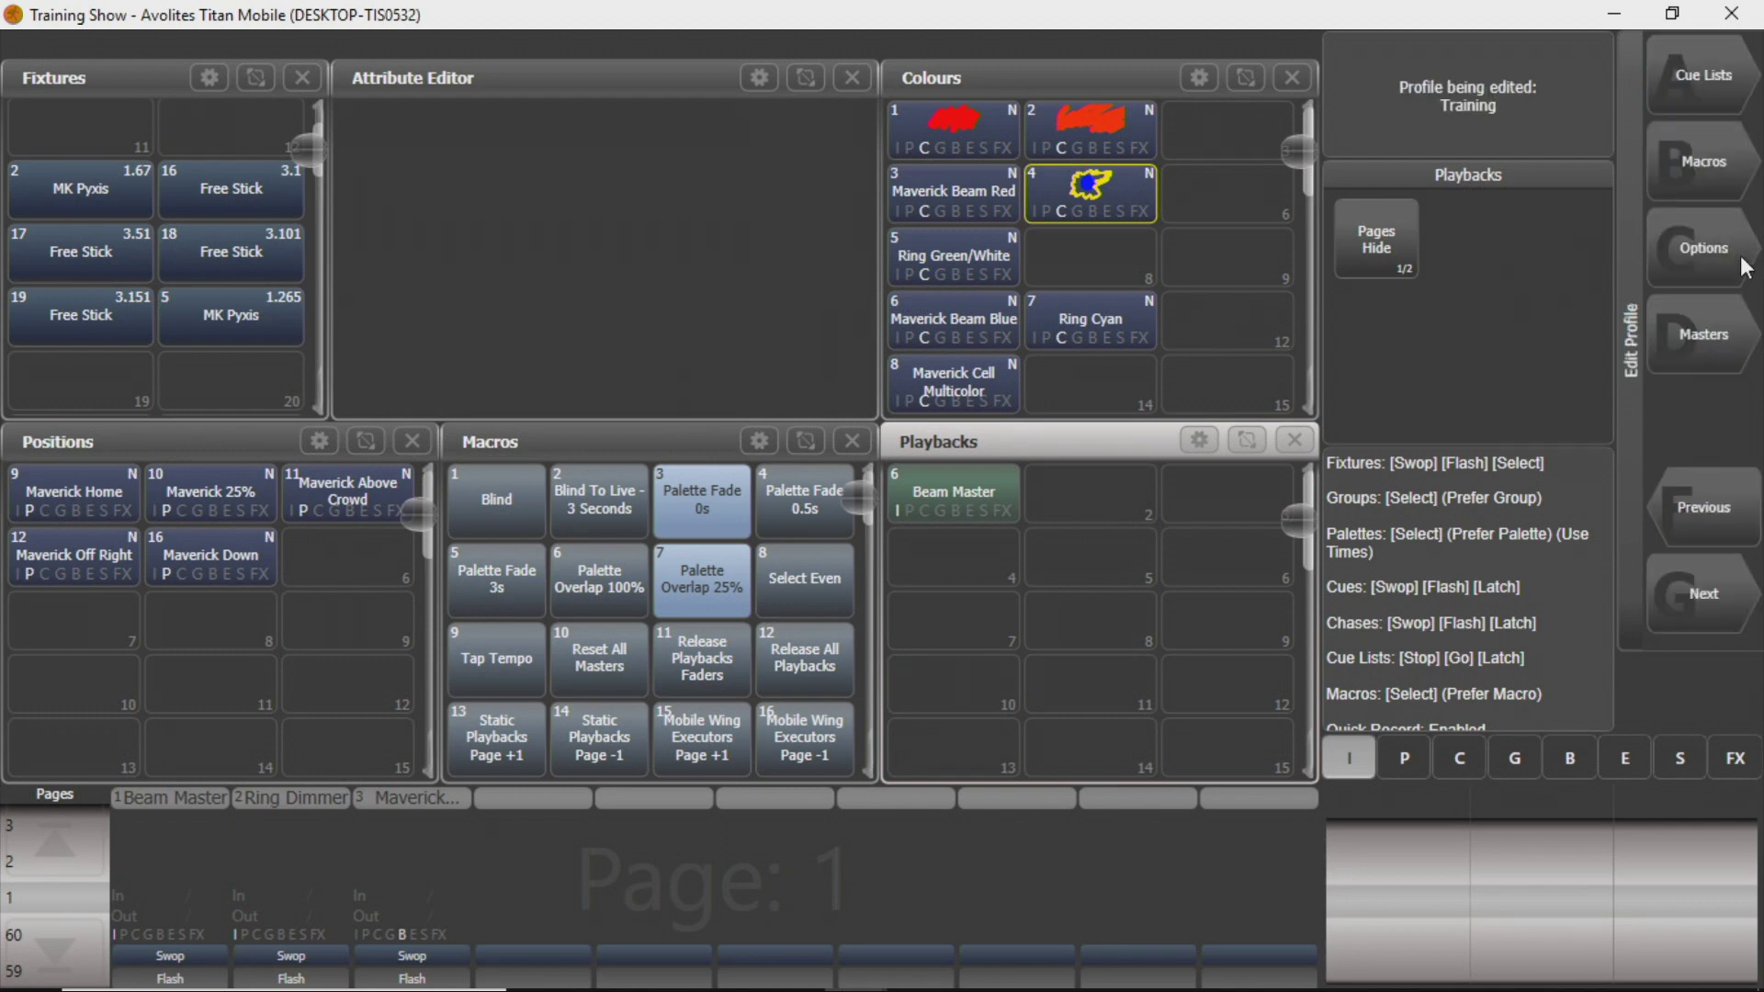
left_click(1745, 266)
left_click(1705, 332)
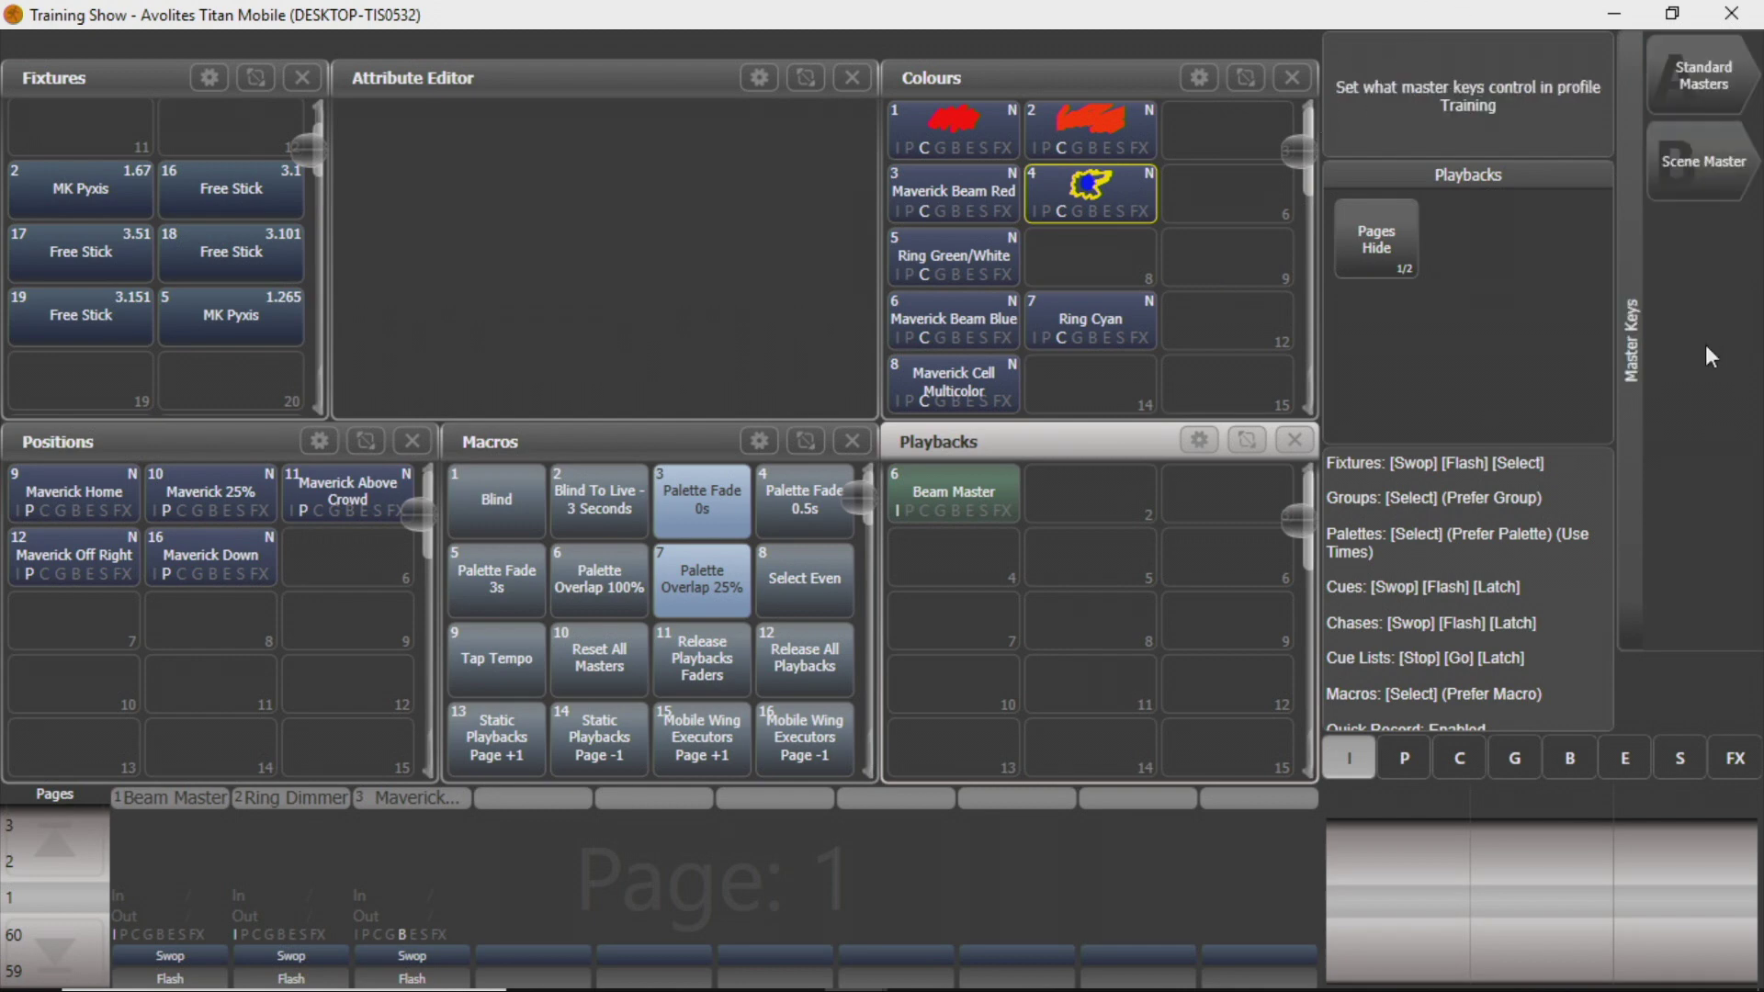
left_click(1693, 92)
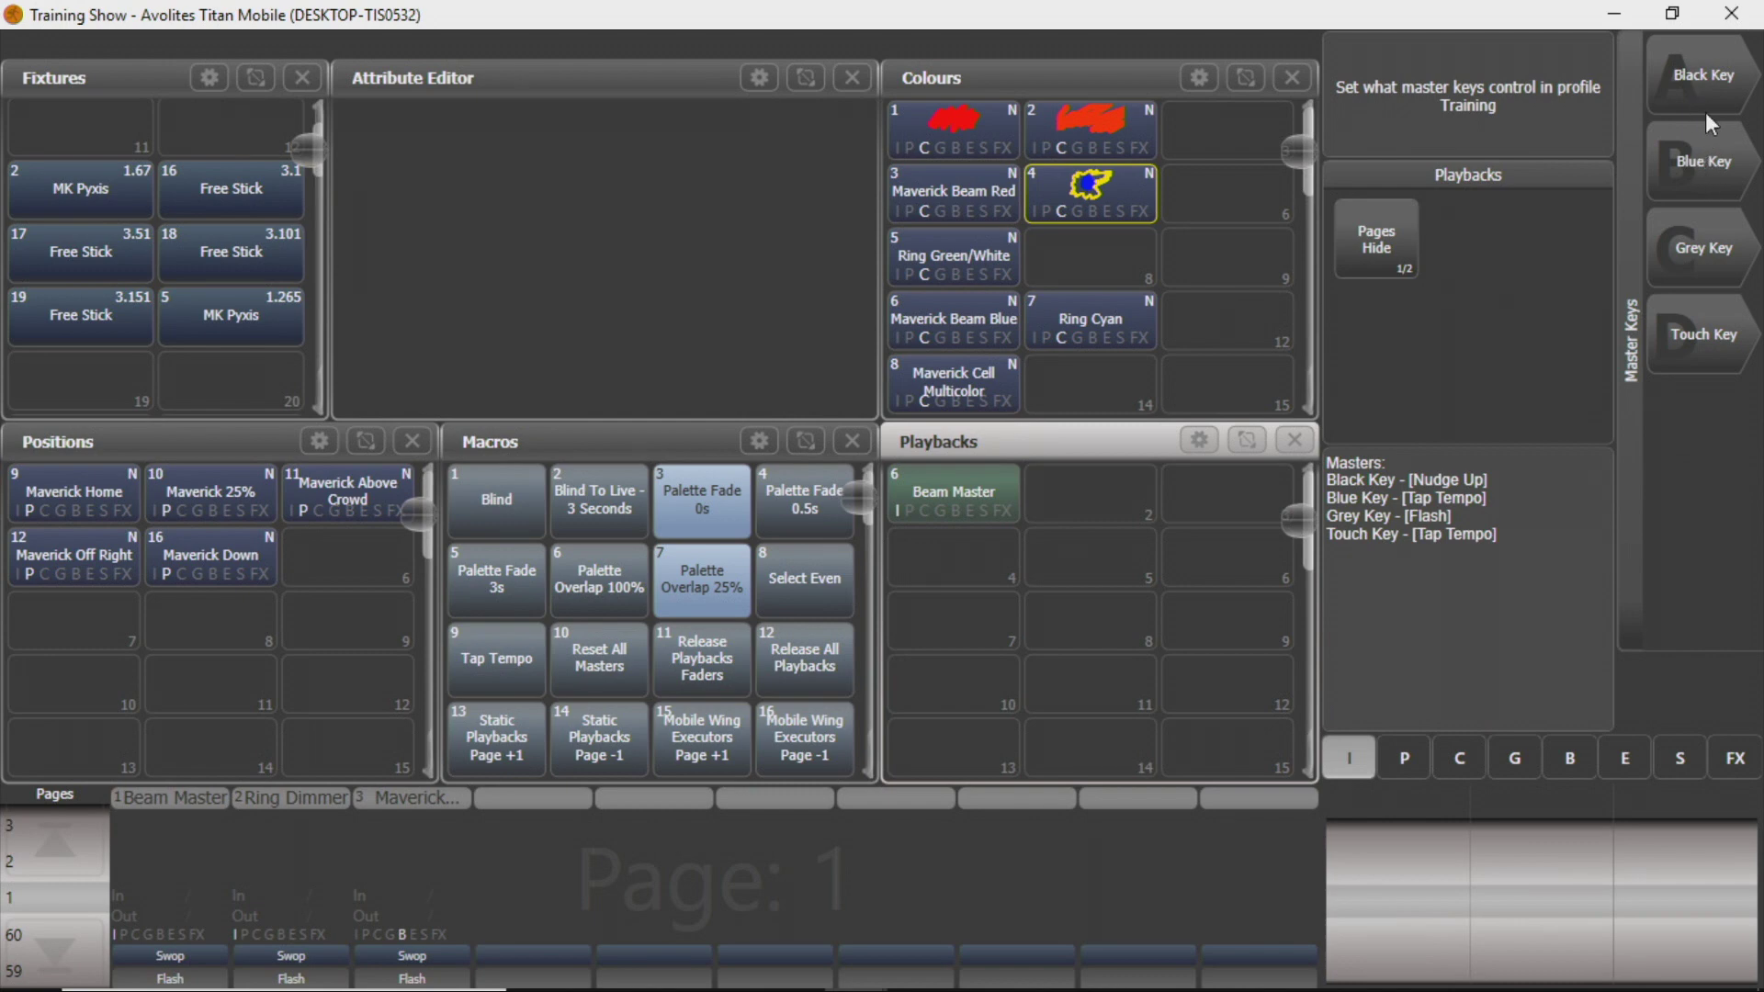
left_click(1693, 96)
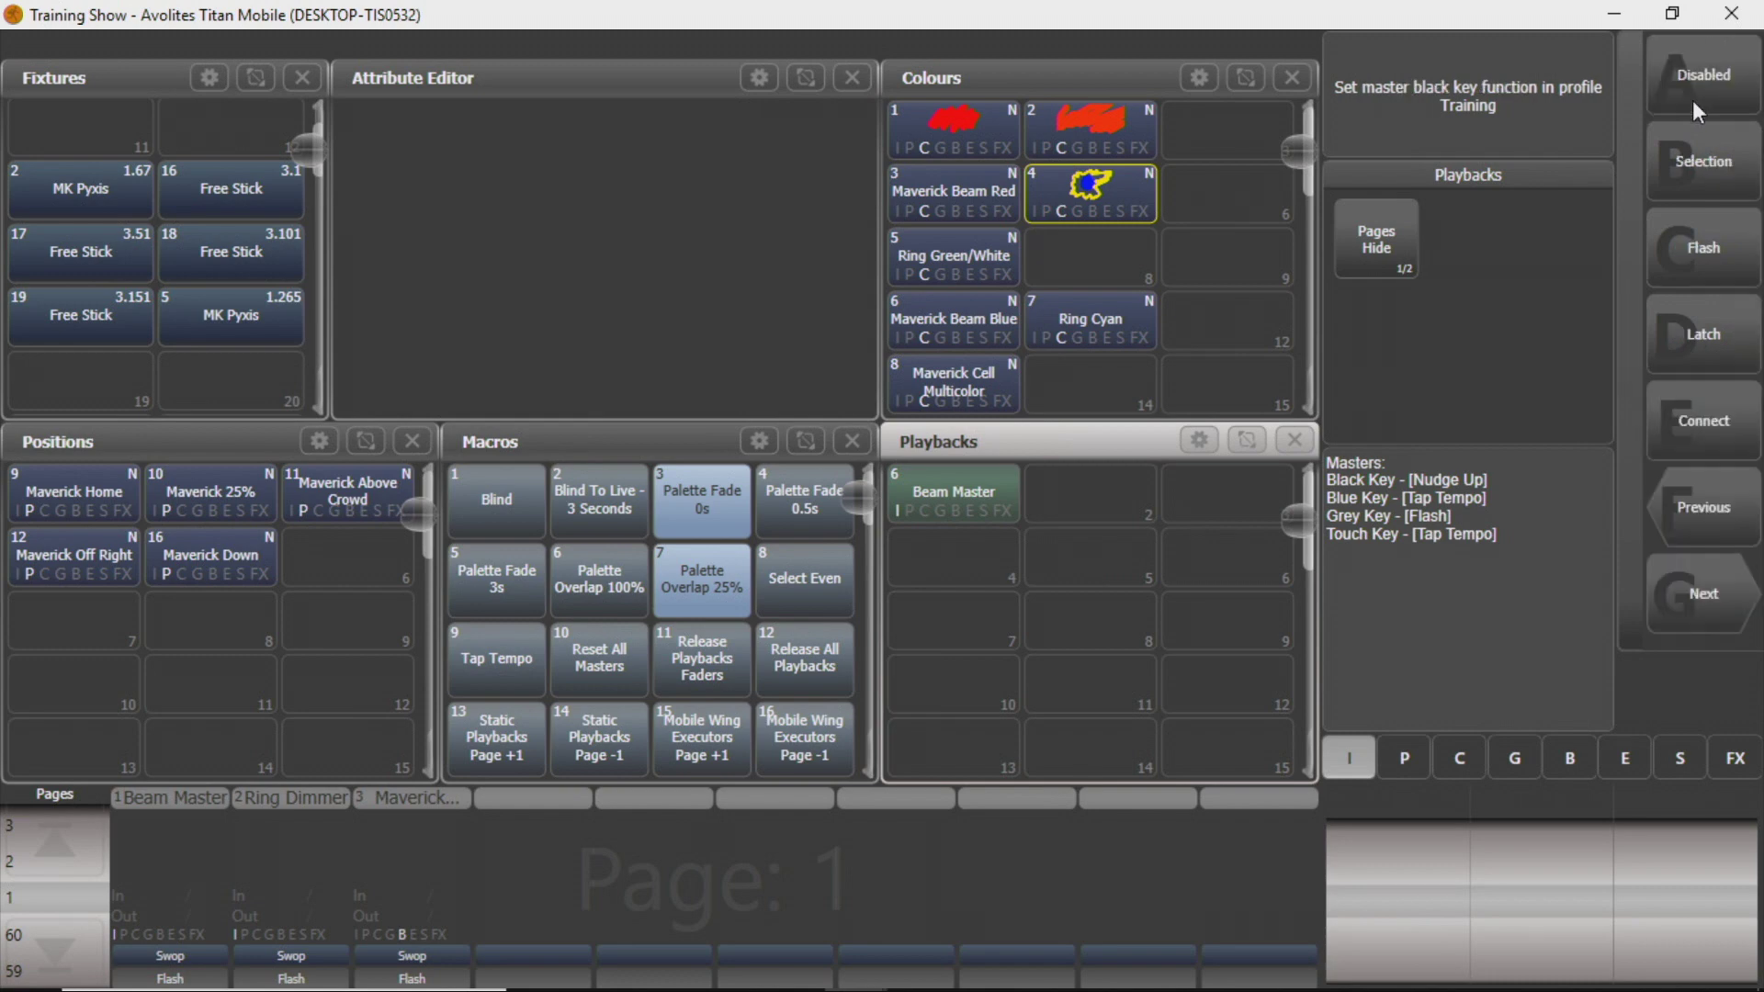
left_click(1698, 592)
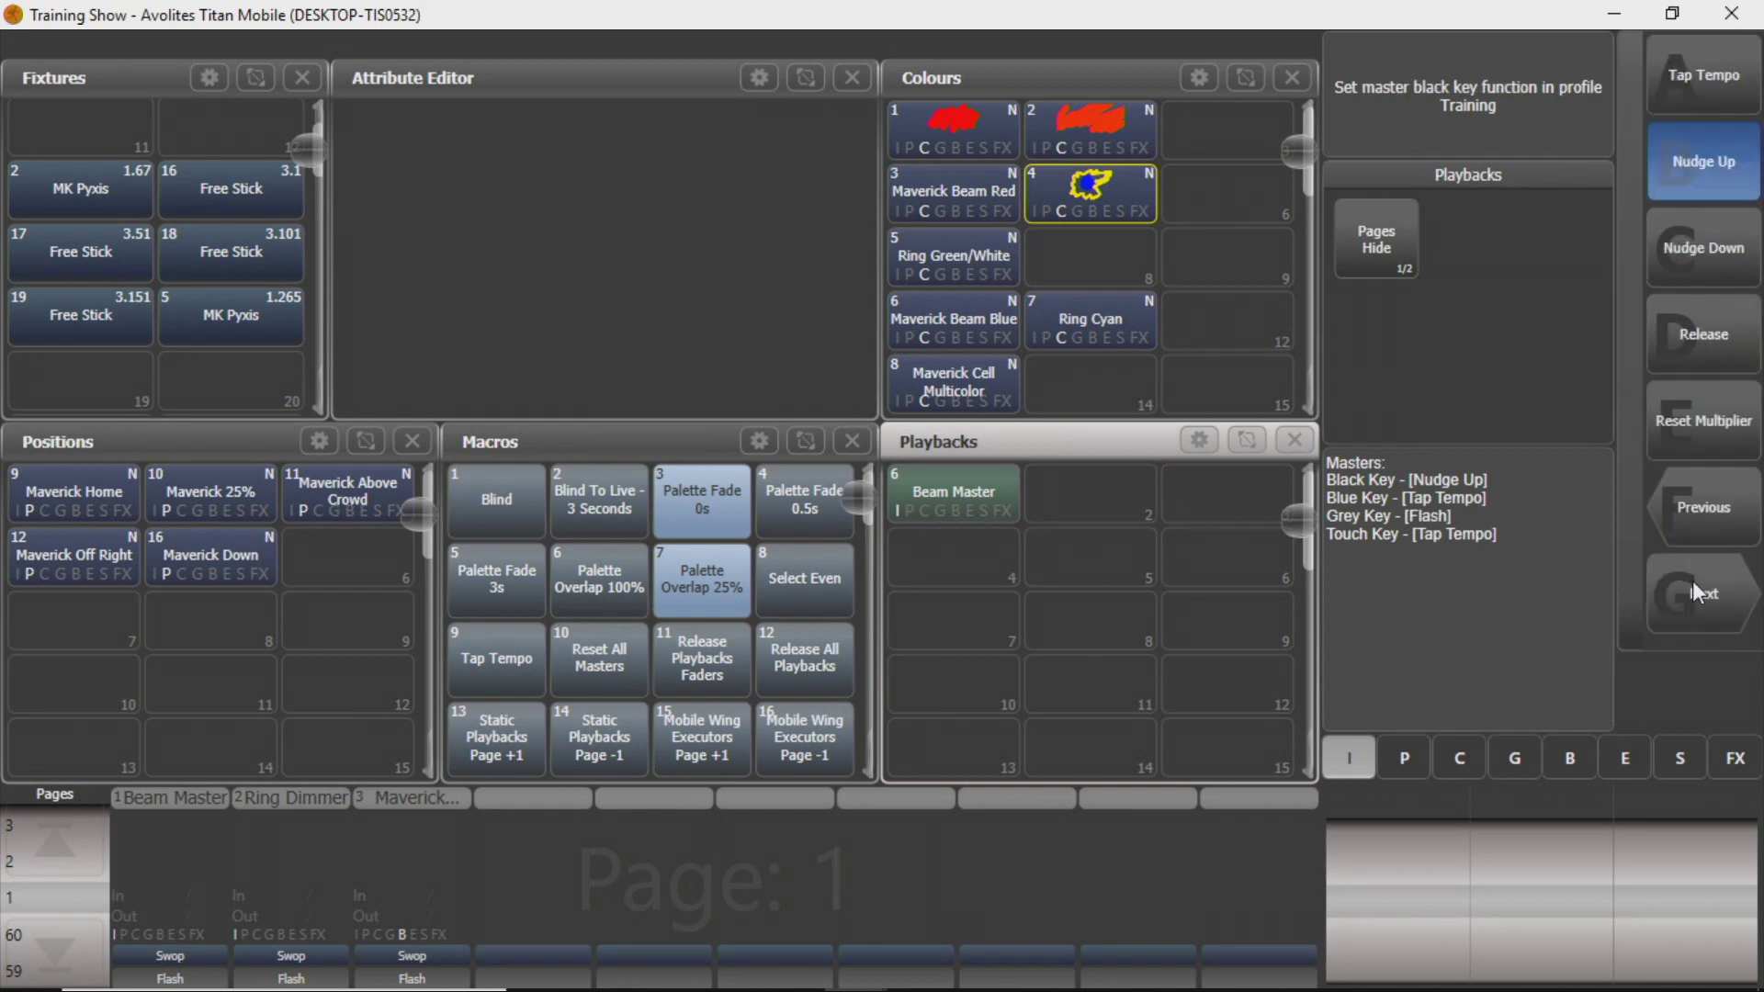
left_click(1707, 595)
left_click(1707, 509)
left_click(1722, 597)
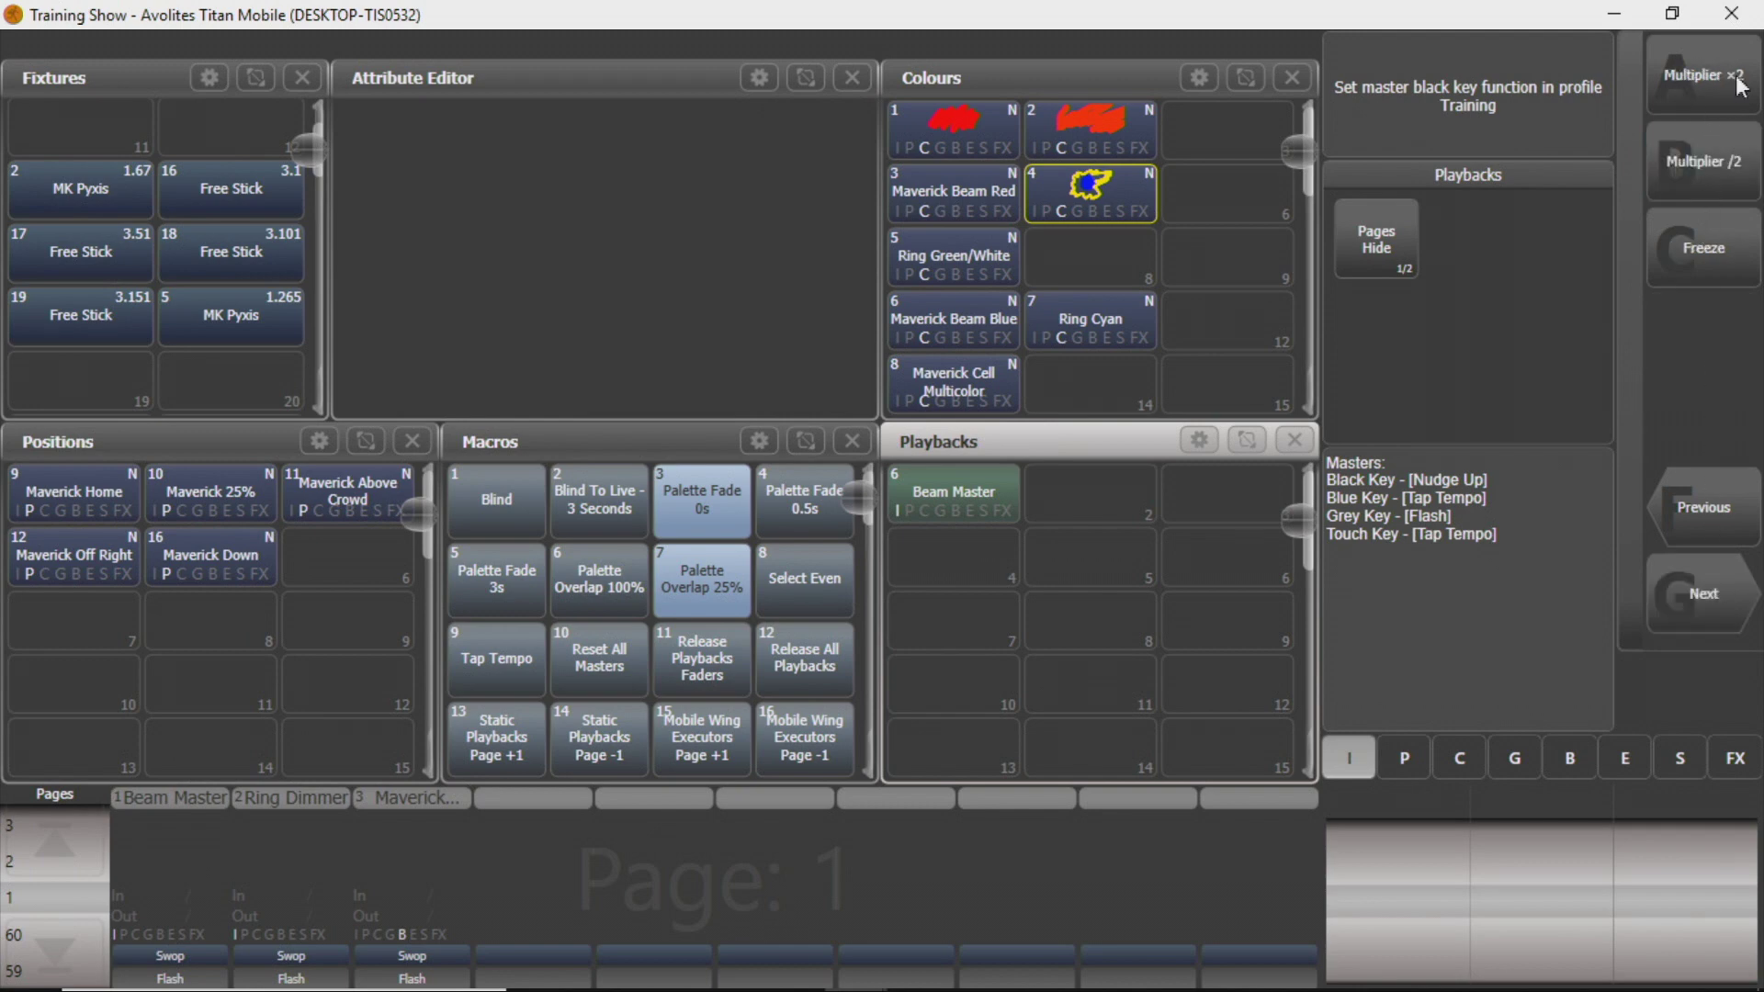
left_click(1697, 250)
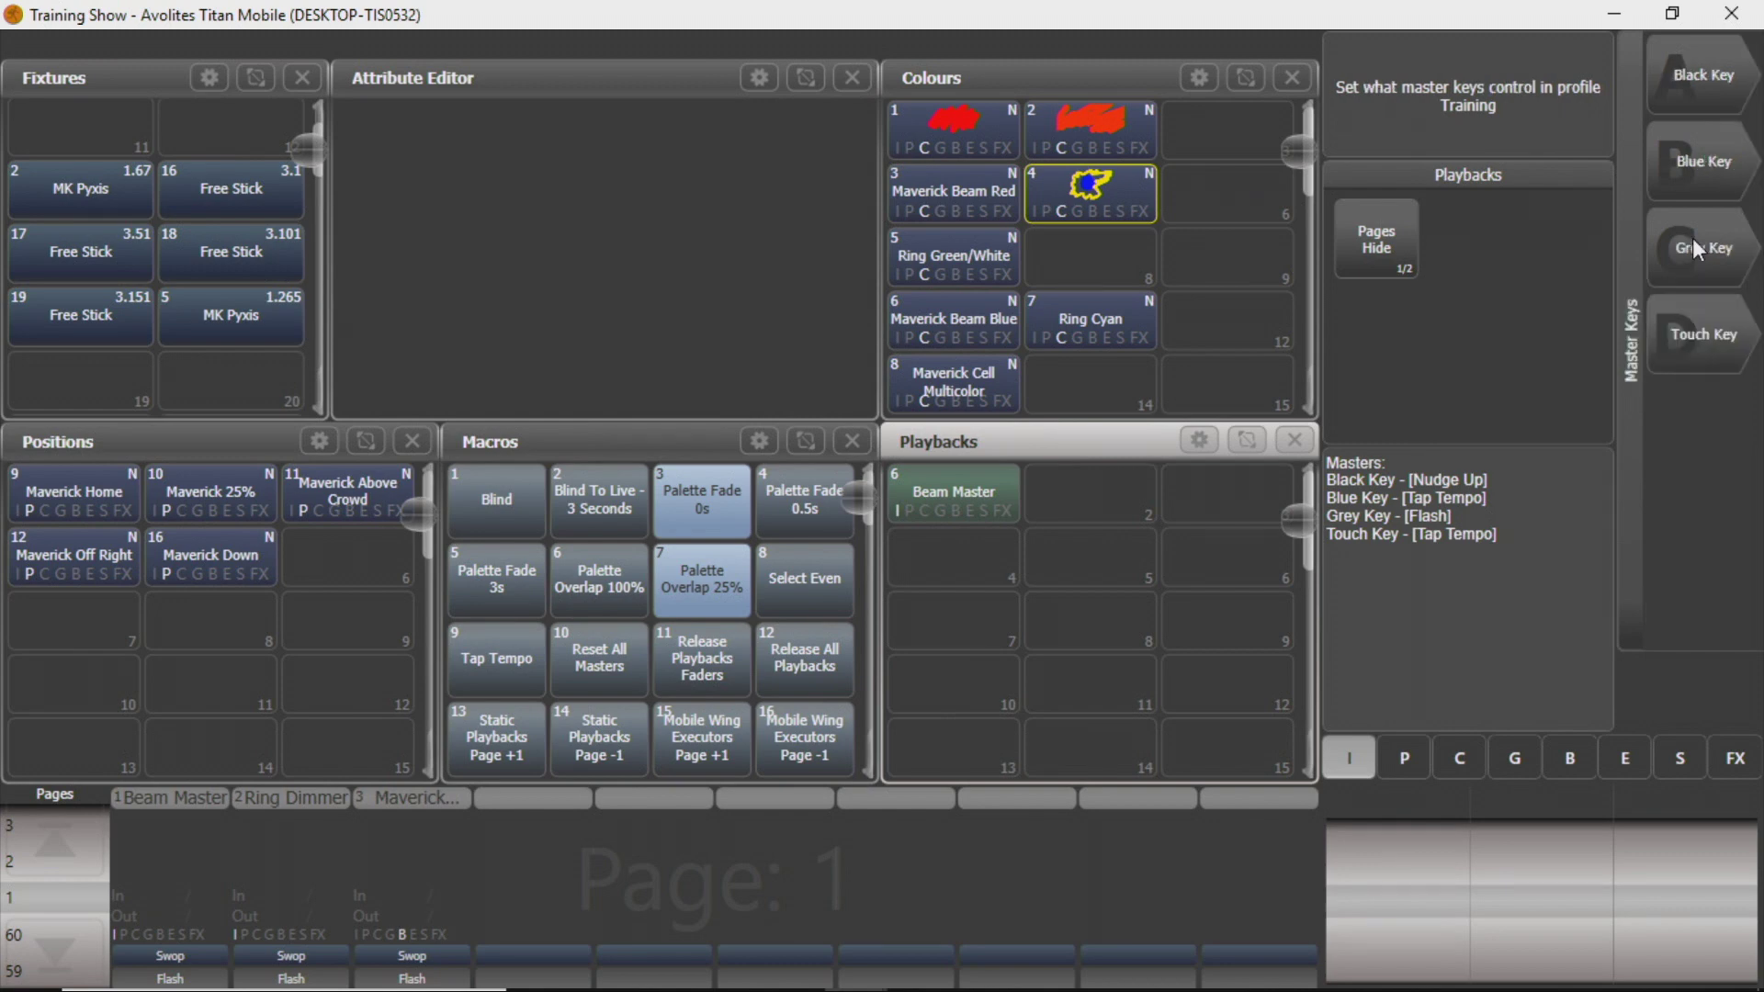
left_click(1690, 133)
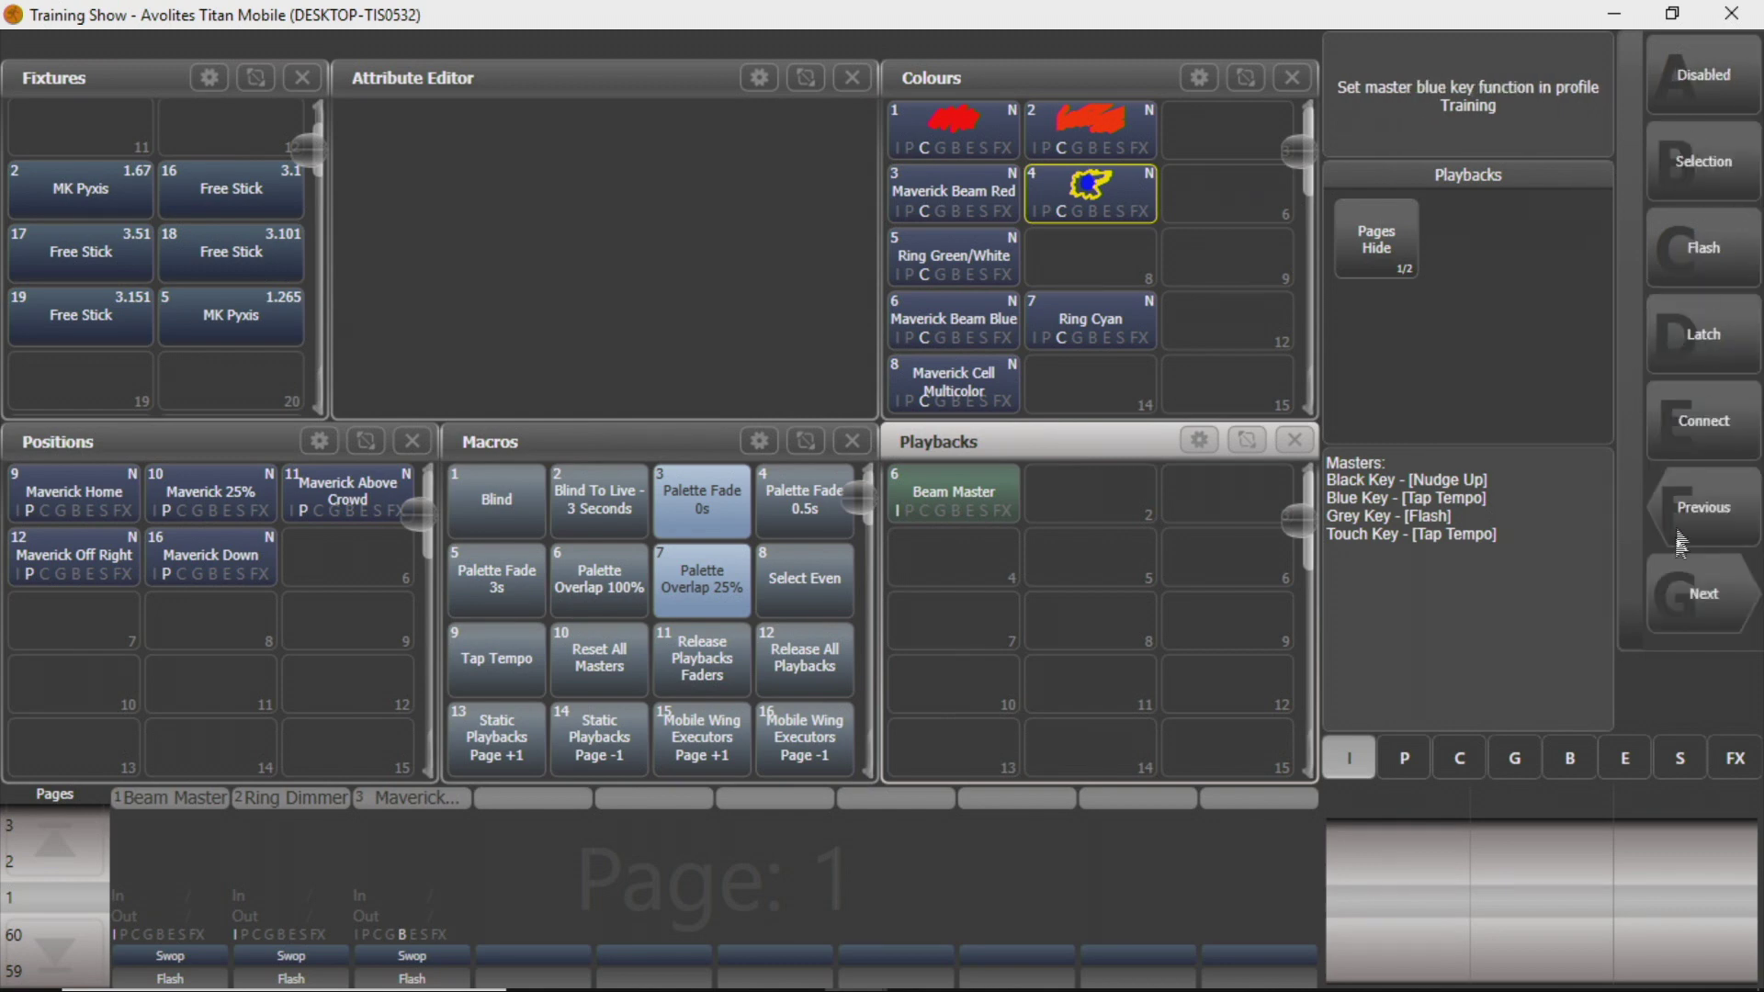
left_click(1699, 610)
left_click(1701, 533)
left_click(77, 838)
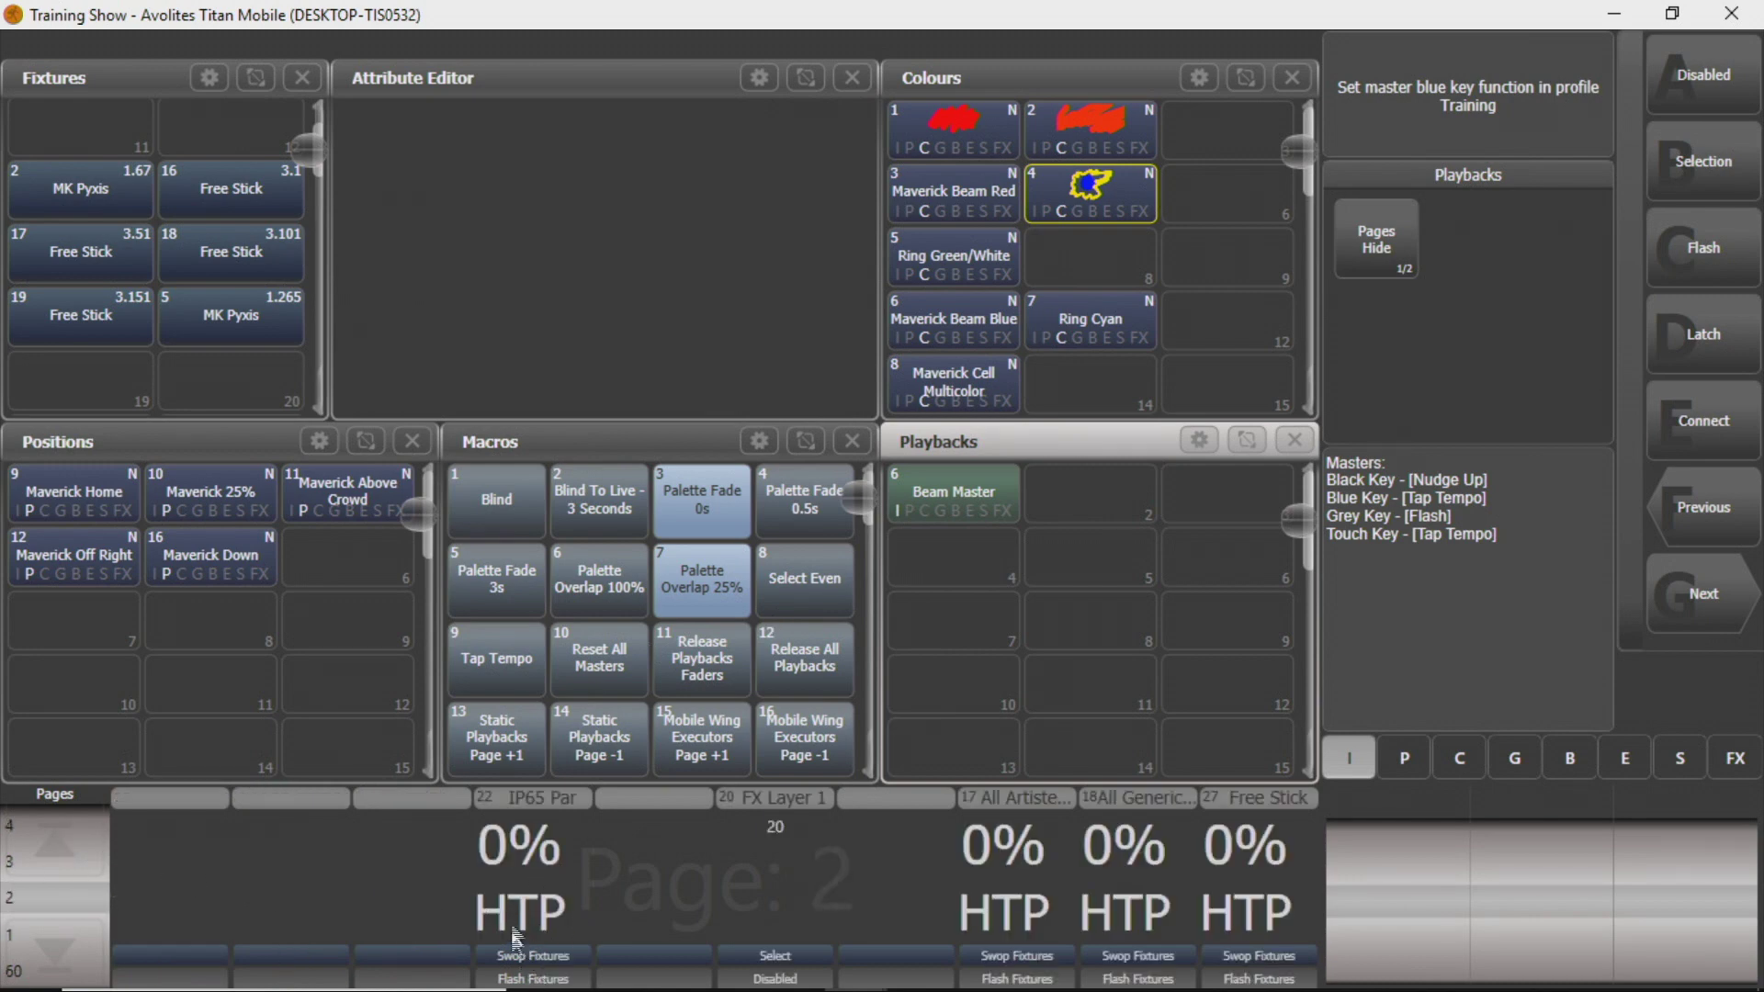
left_click(90, 960)
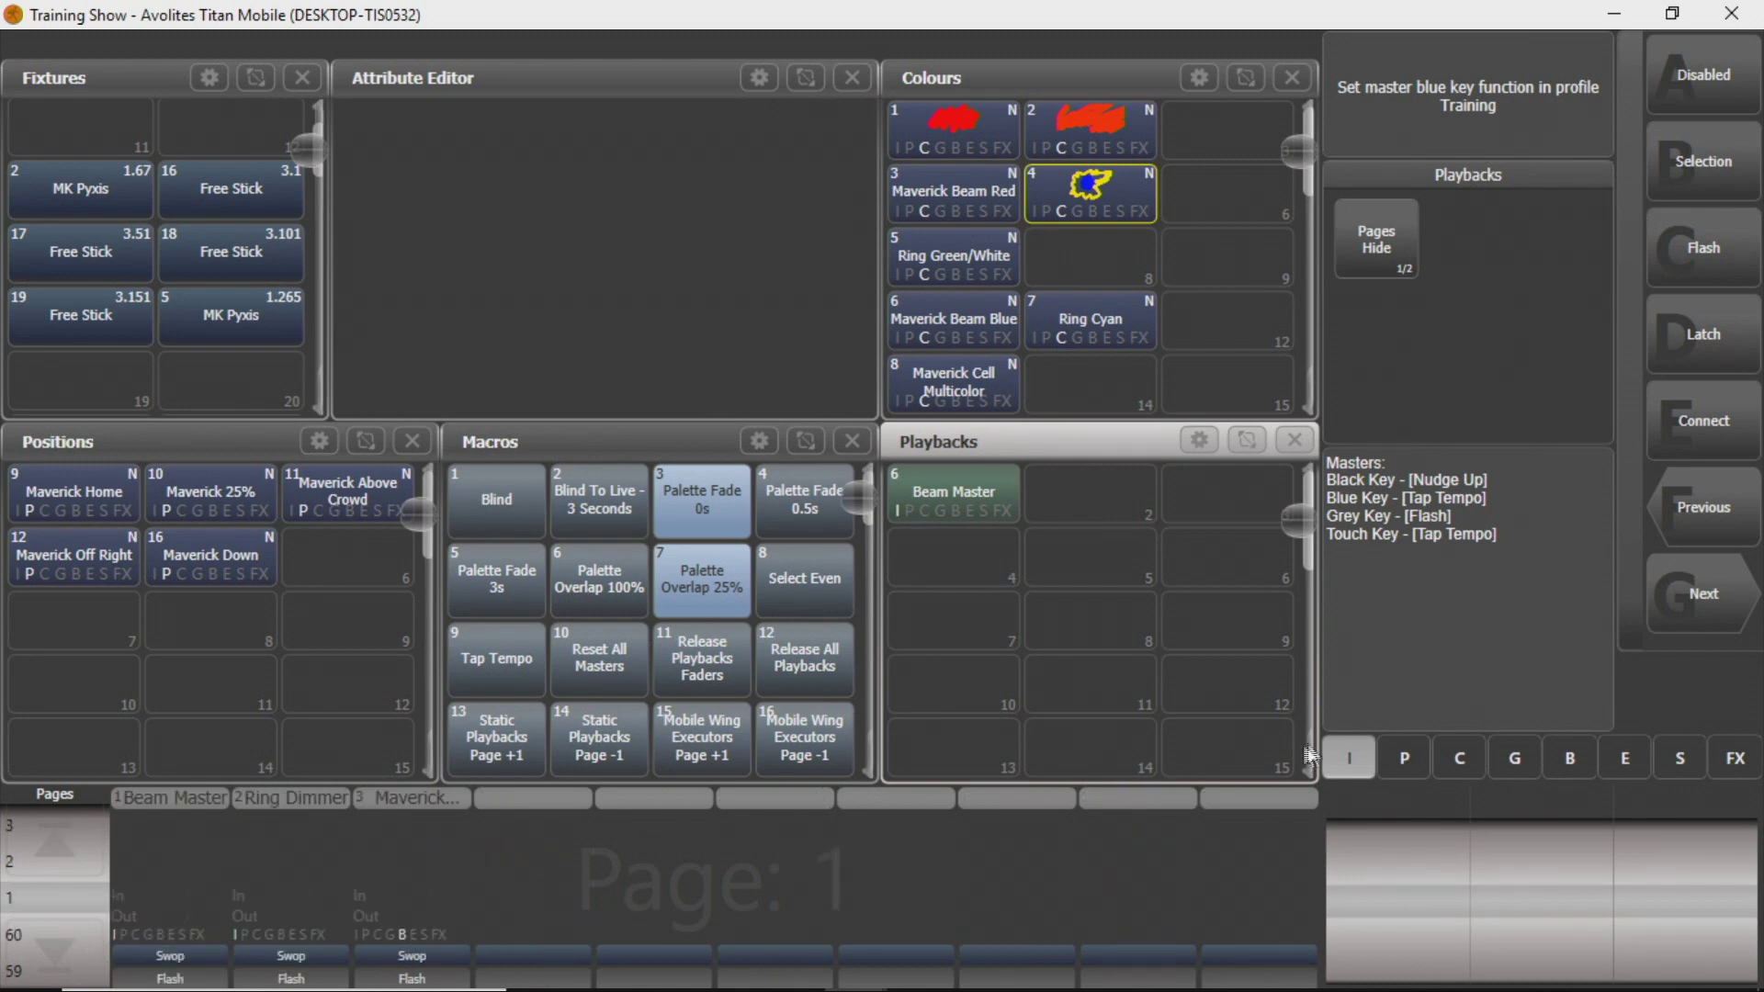
left_click(1711, 589)
left_click(1711, 561)
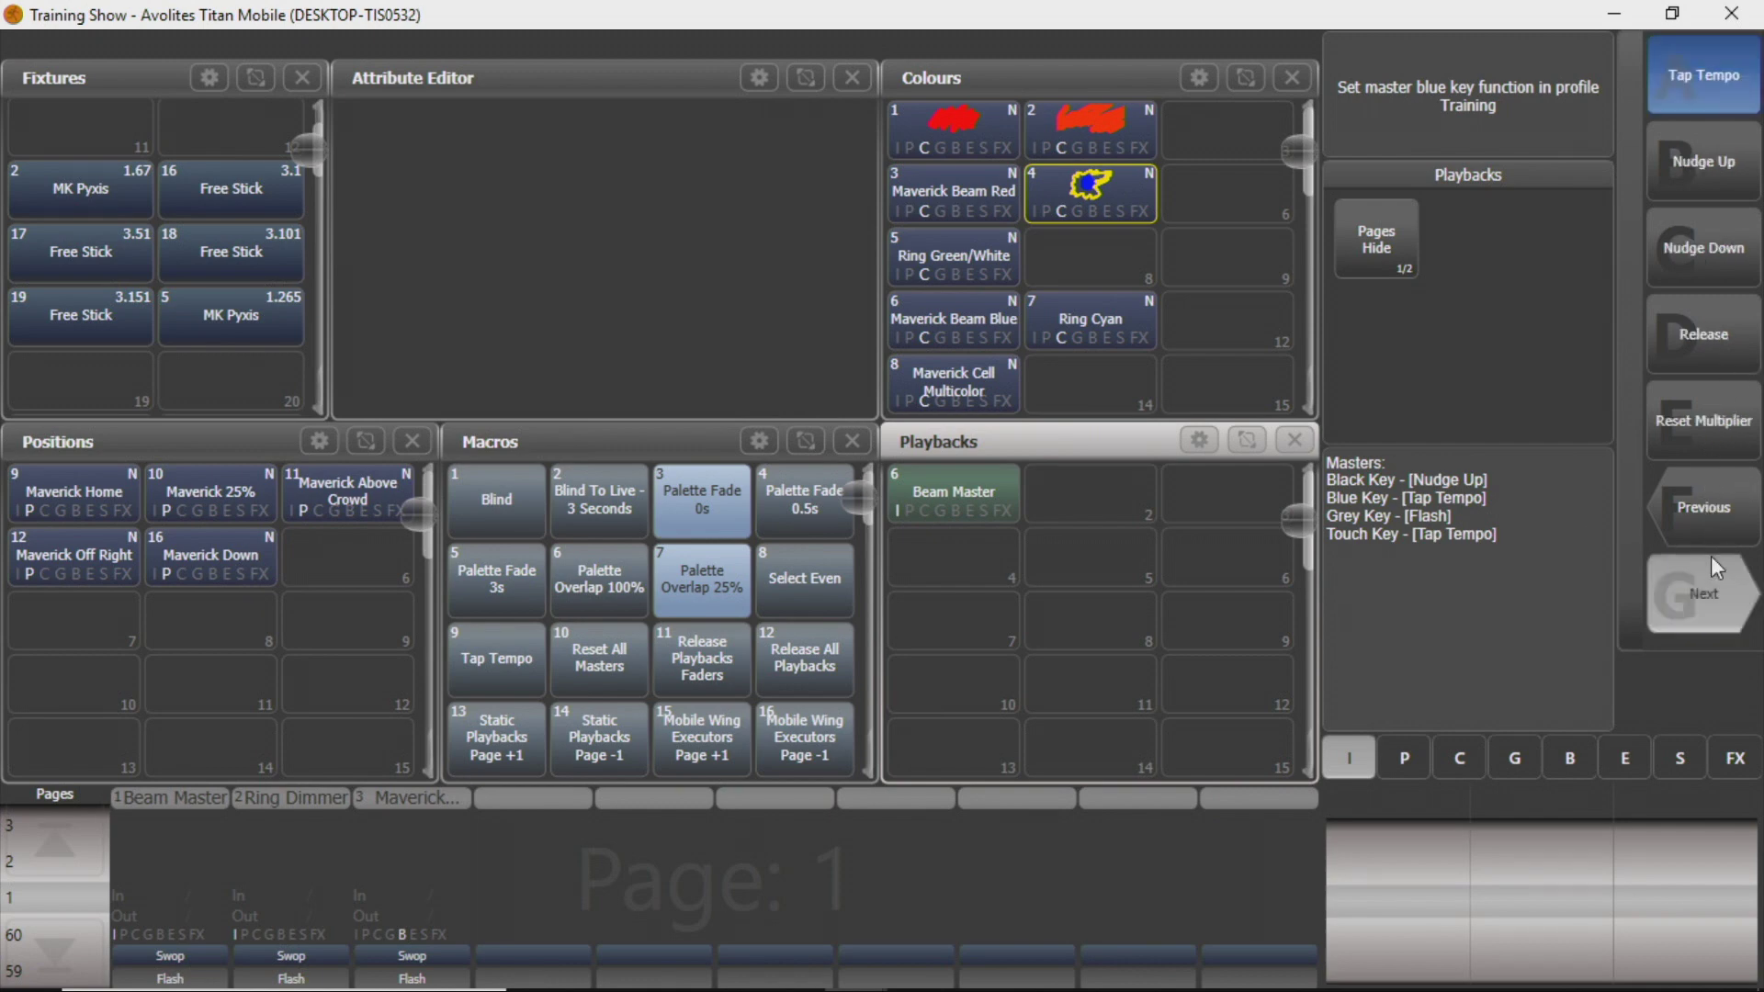
left_click(1696, 487)
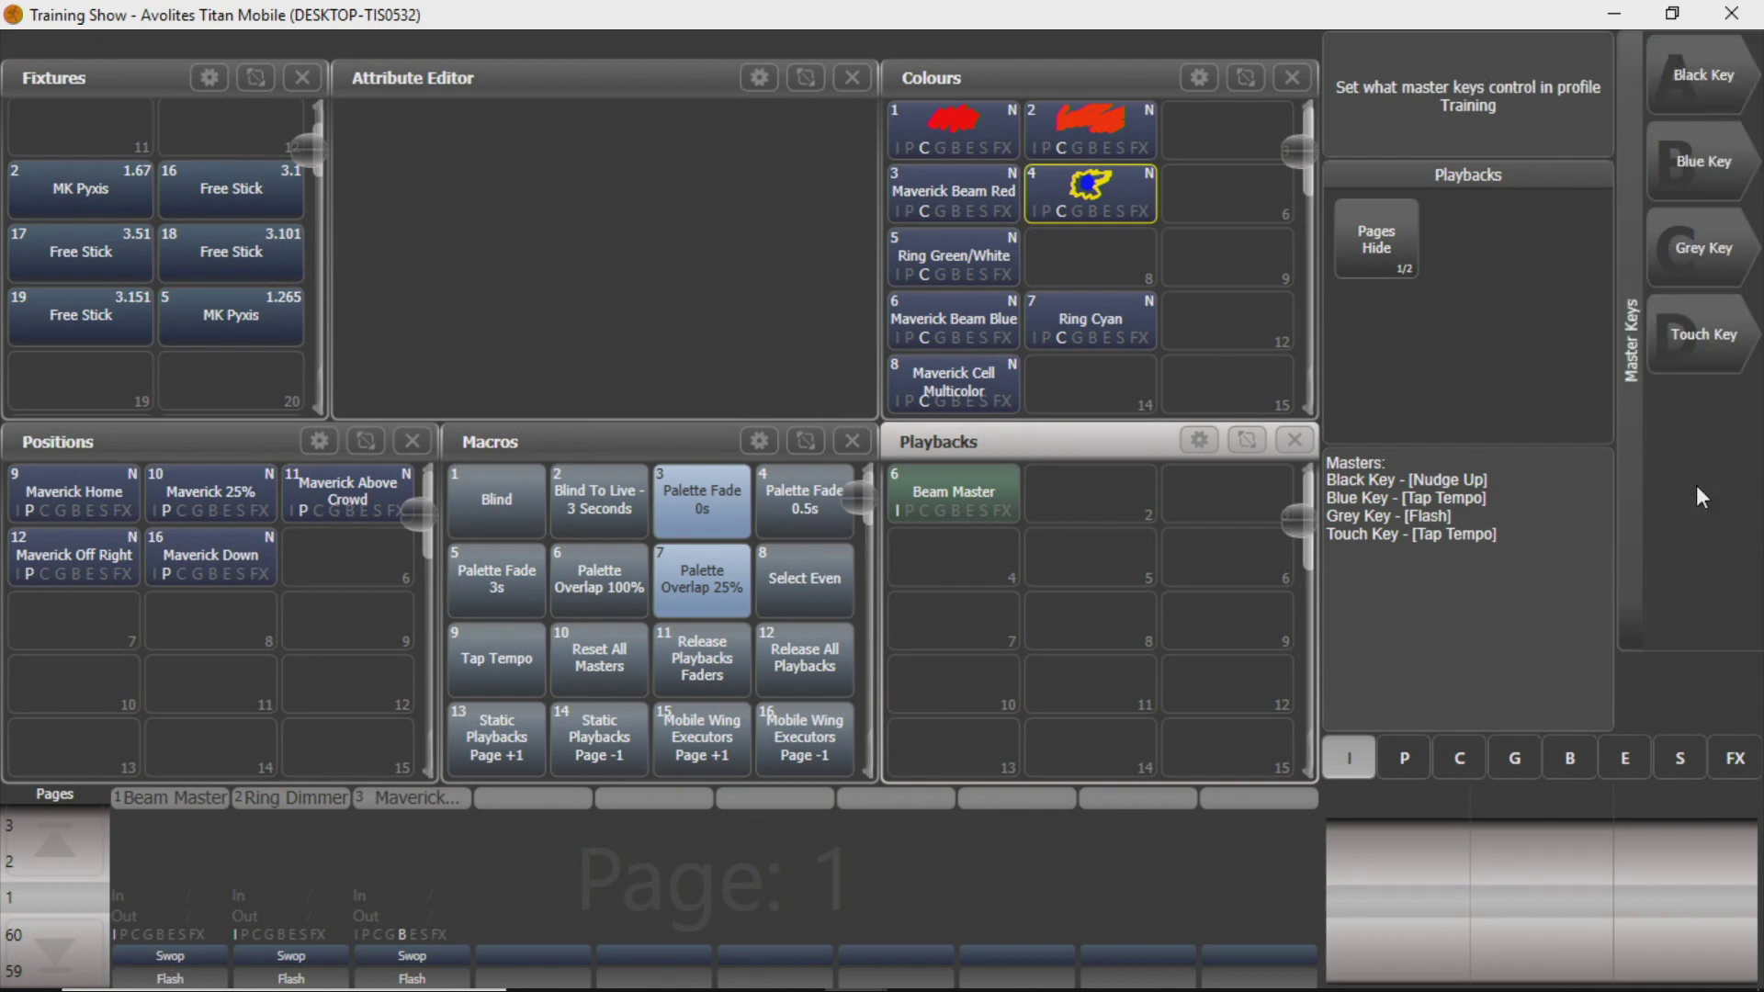
left_click(1705, 250)
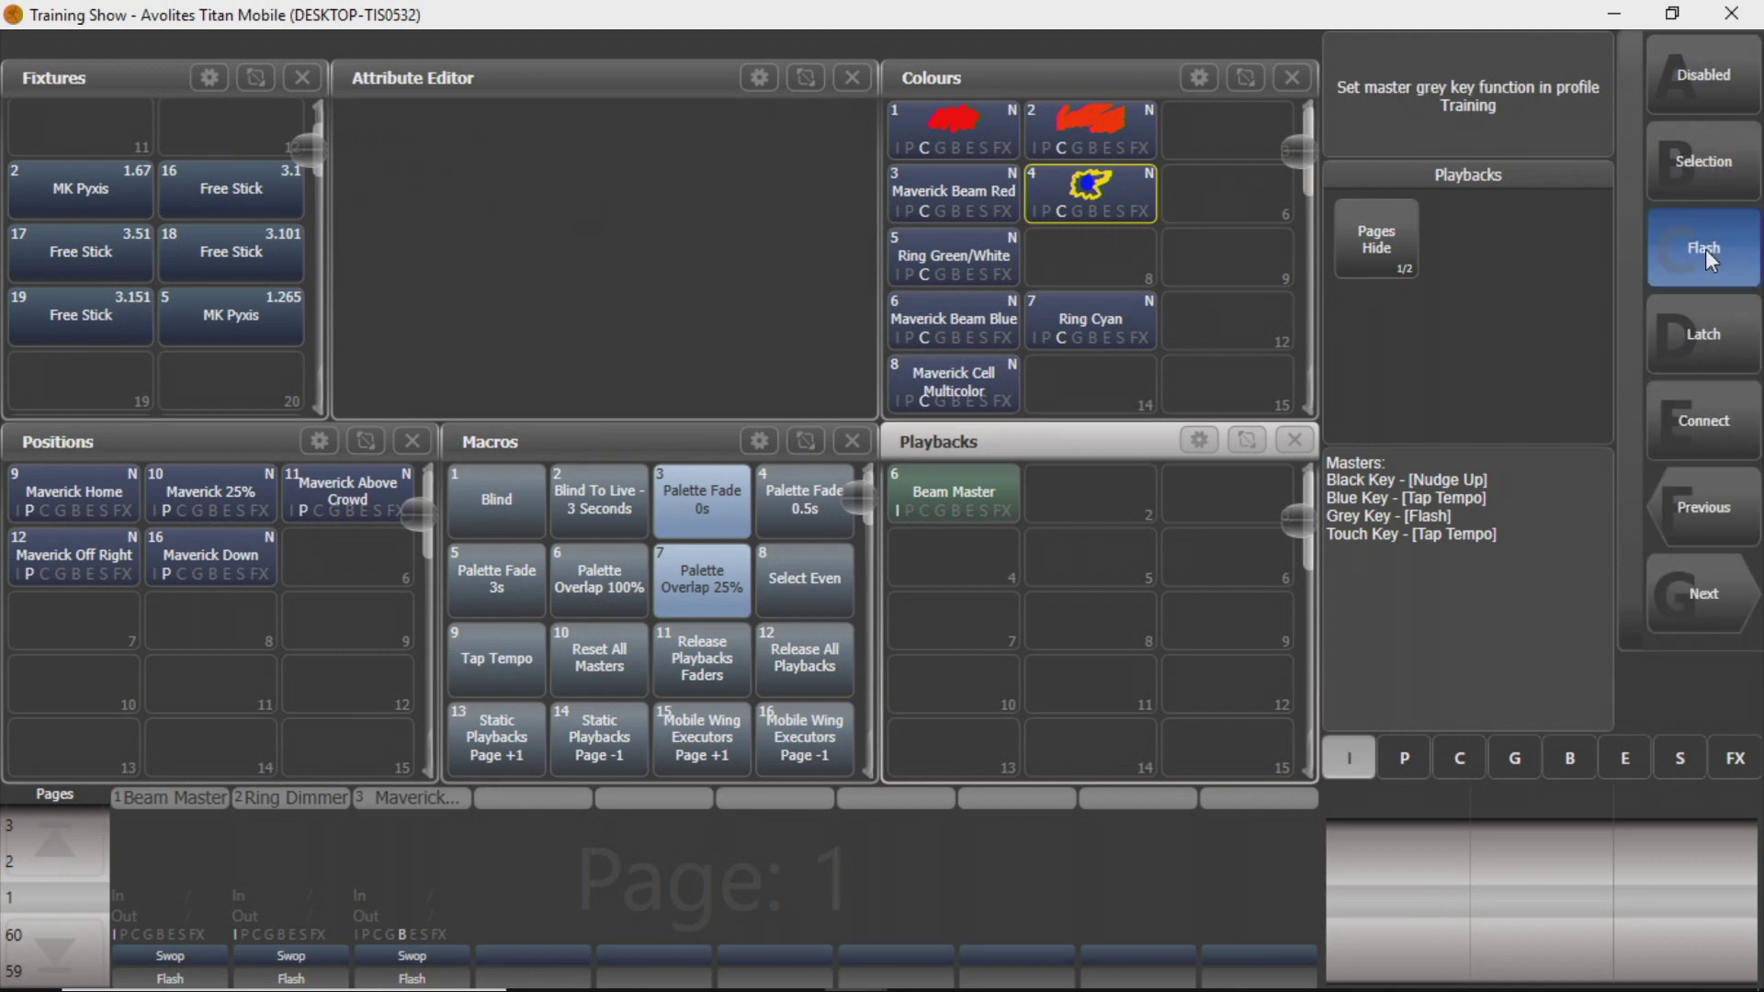
left_click(1714, 607)
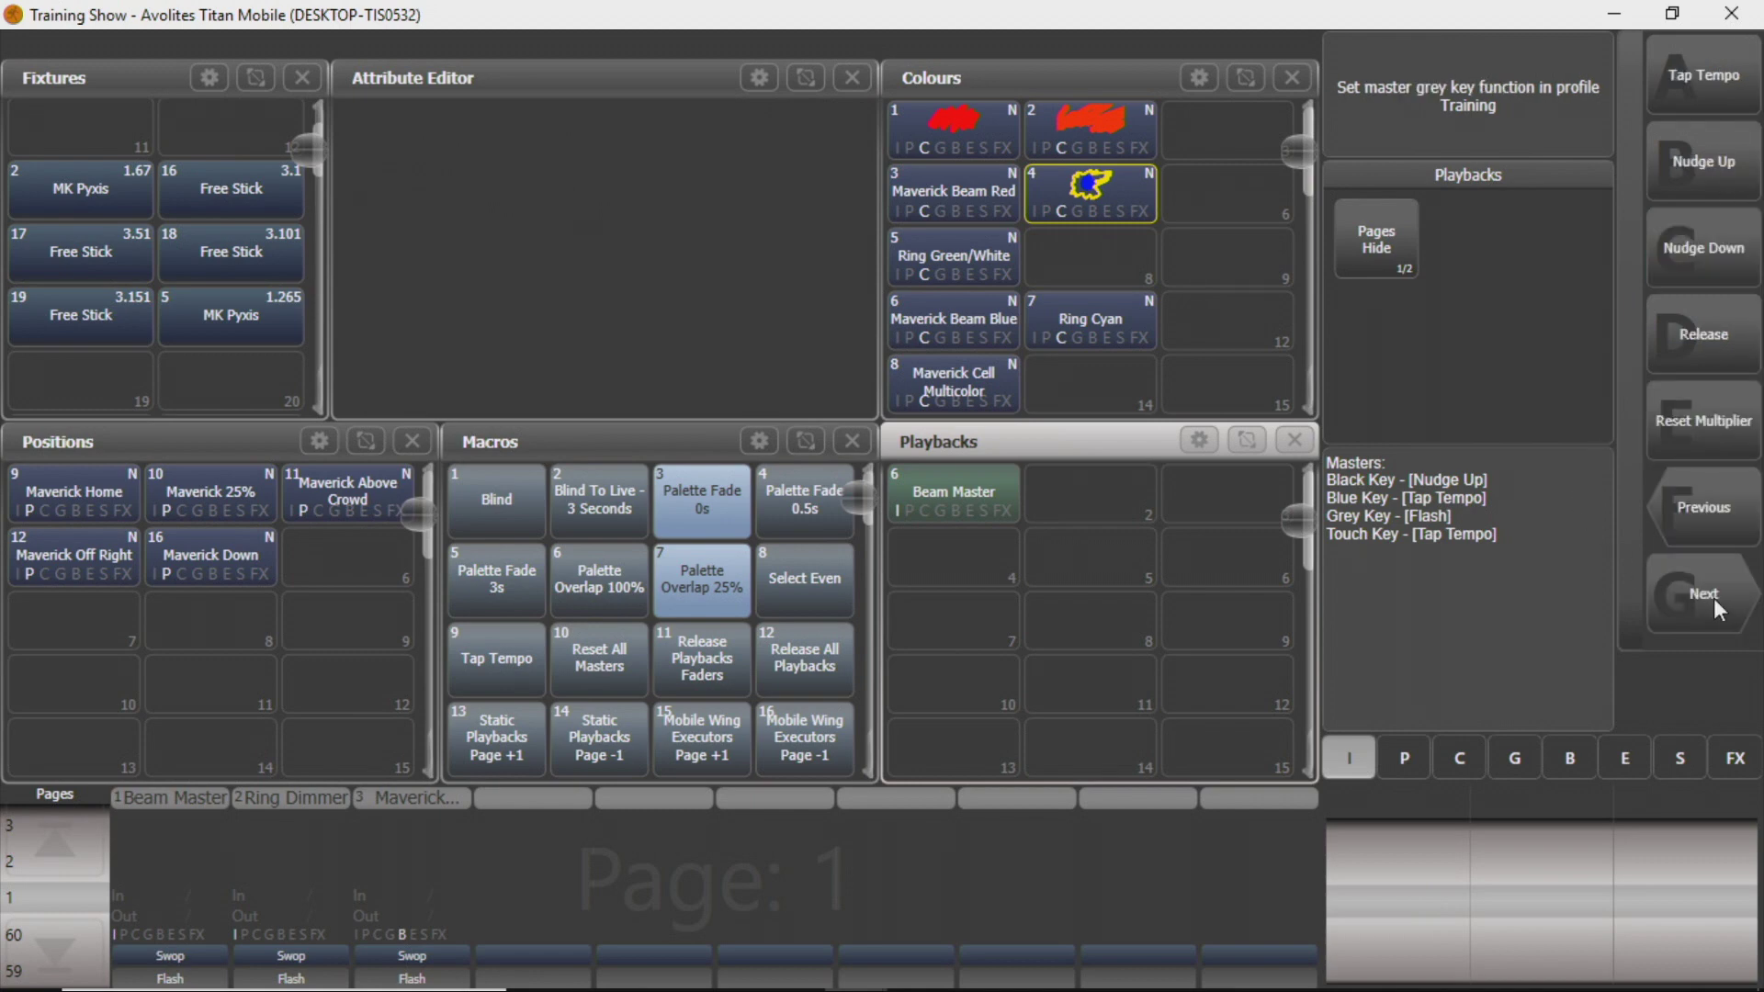
left_click(1709, 499)
left_click(1712, 496)
left_click(1692, 345)
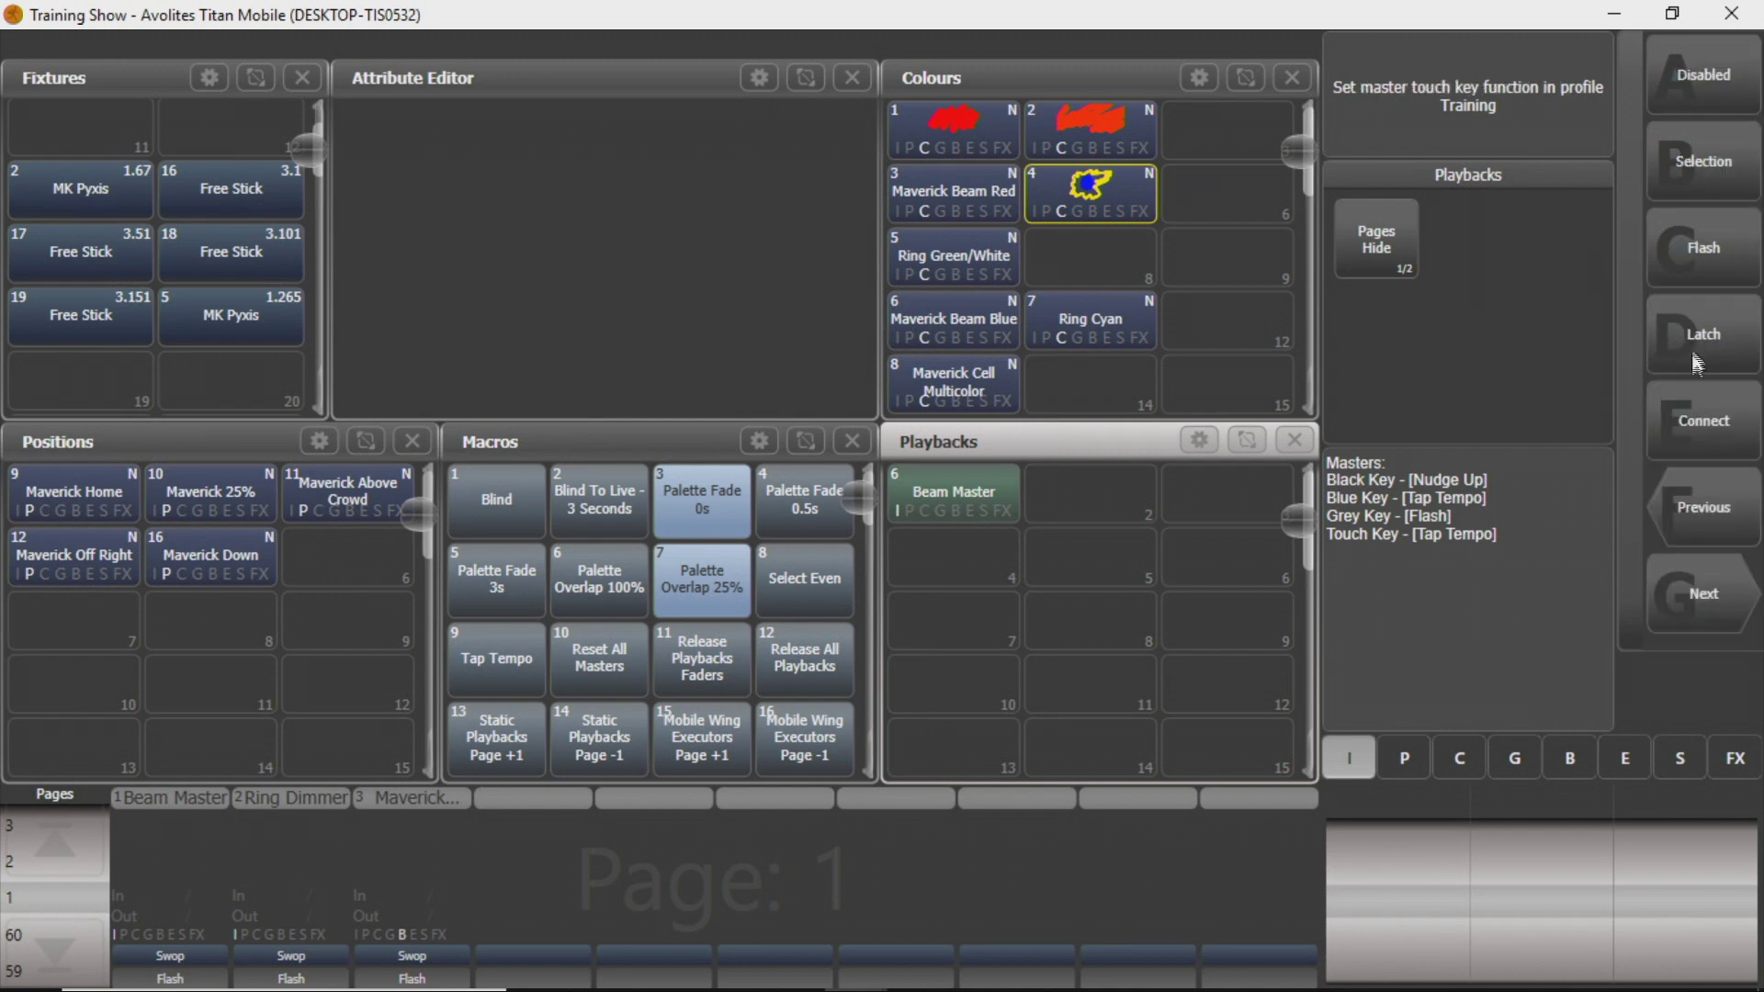
left_click(1709, 601)
left_click(1705, 531)
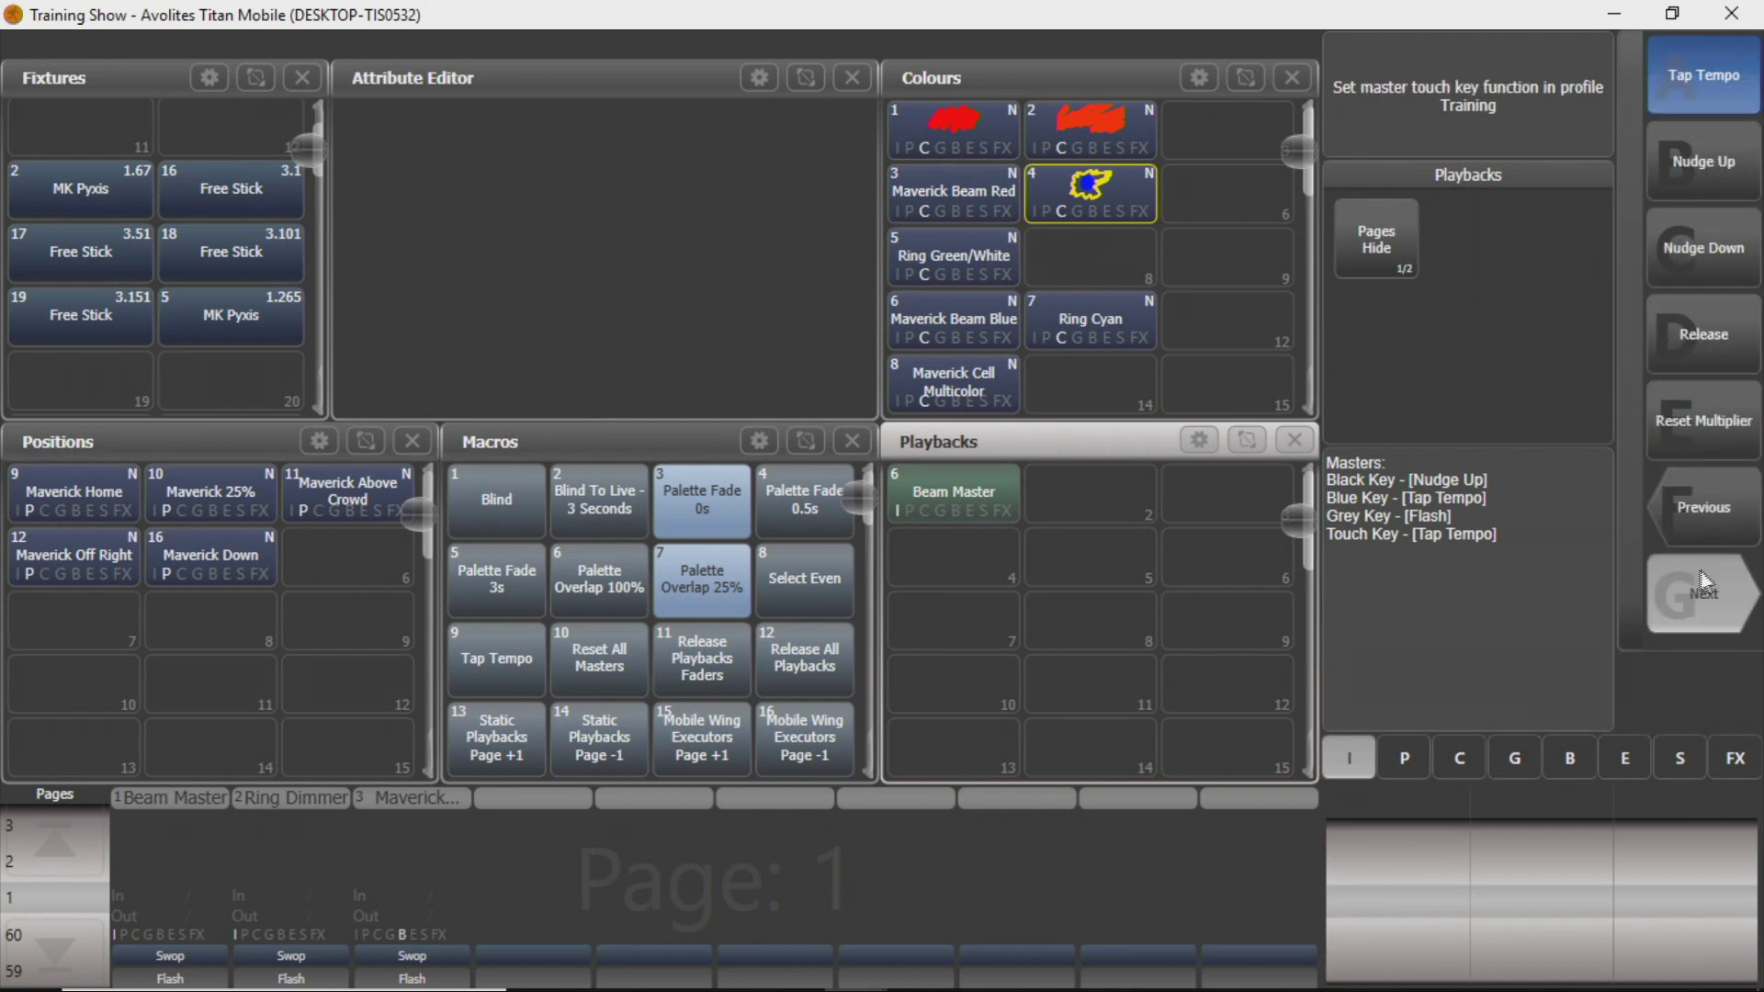
left_click(1707, 498)
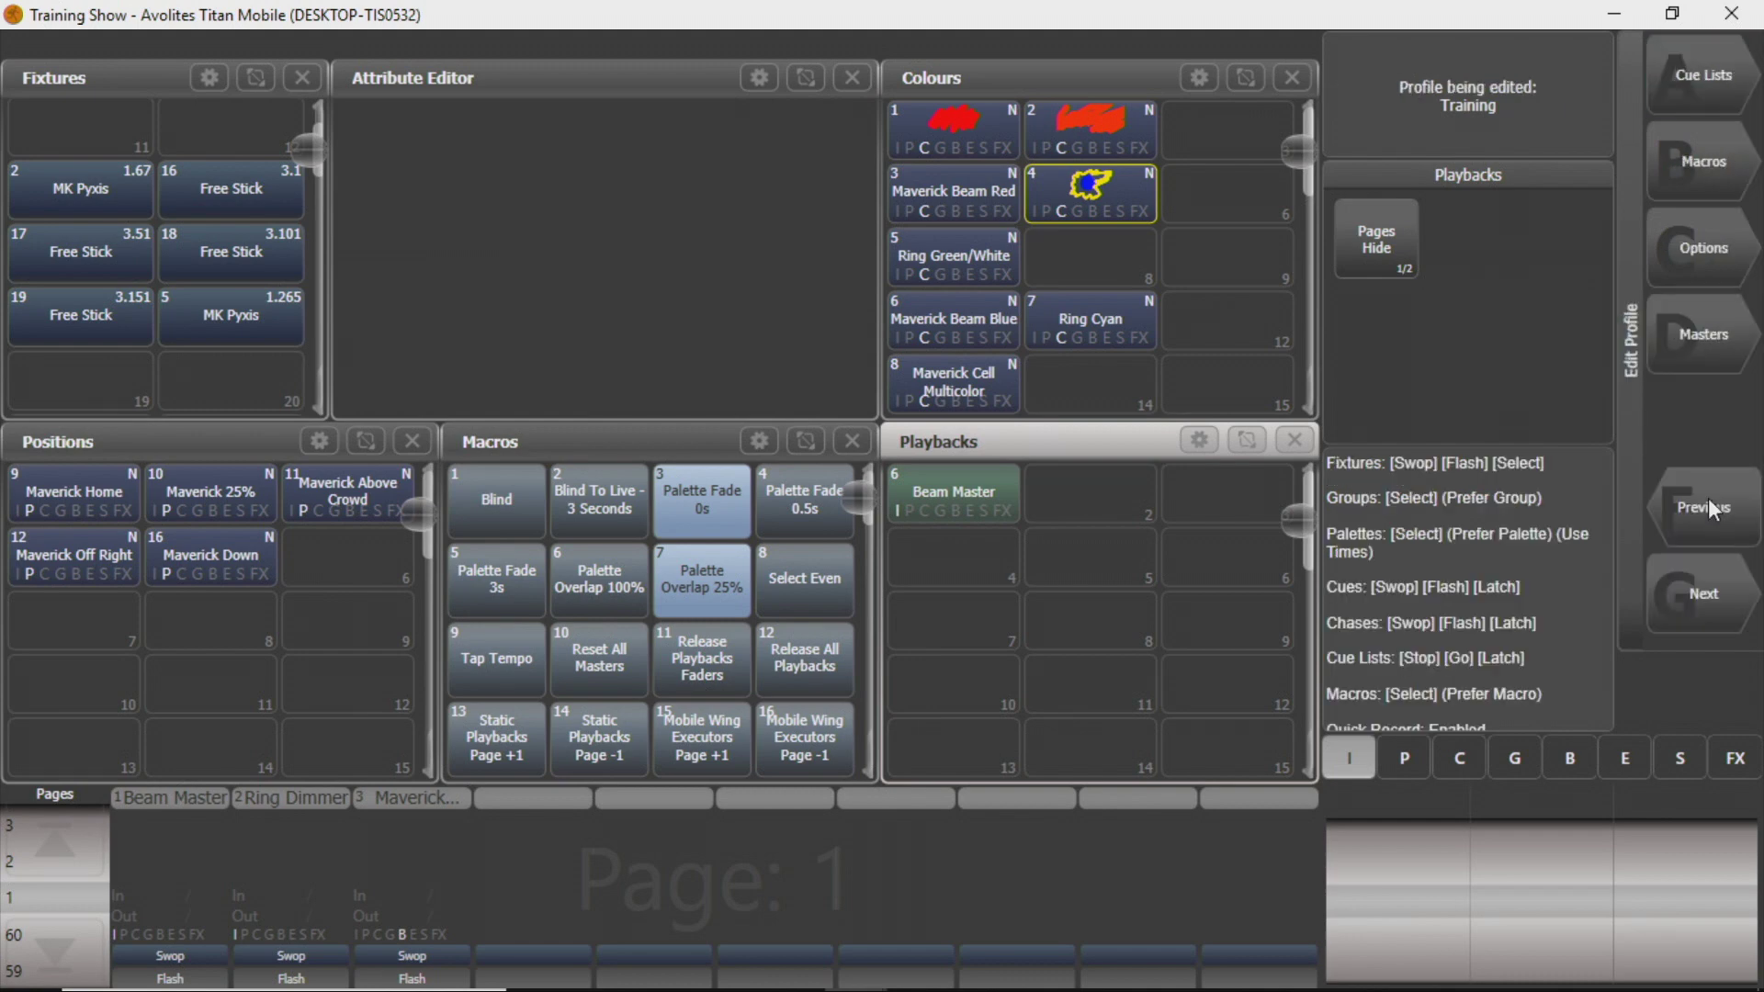
Step: Leave the Training profile editor and page through the key profiles list (Test, Geyser, Shapes)
left_click(1704, 597)
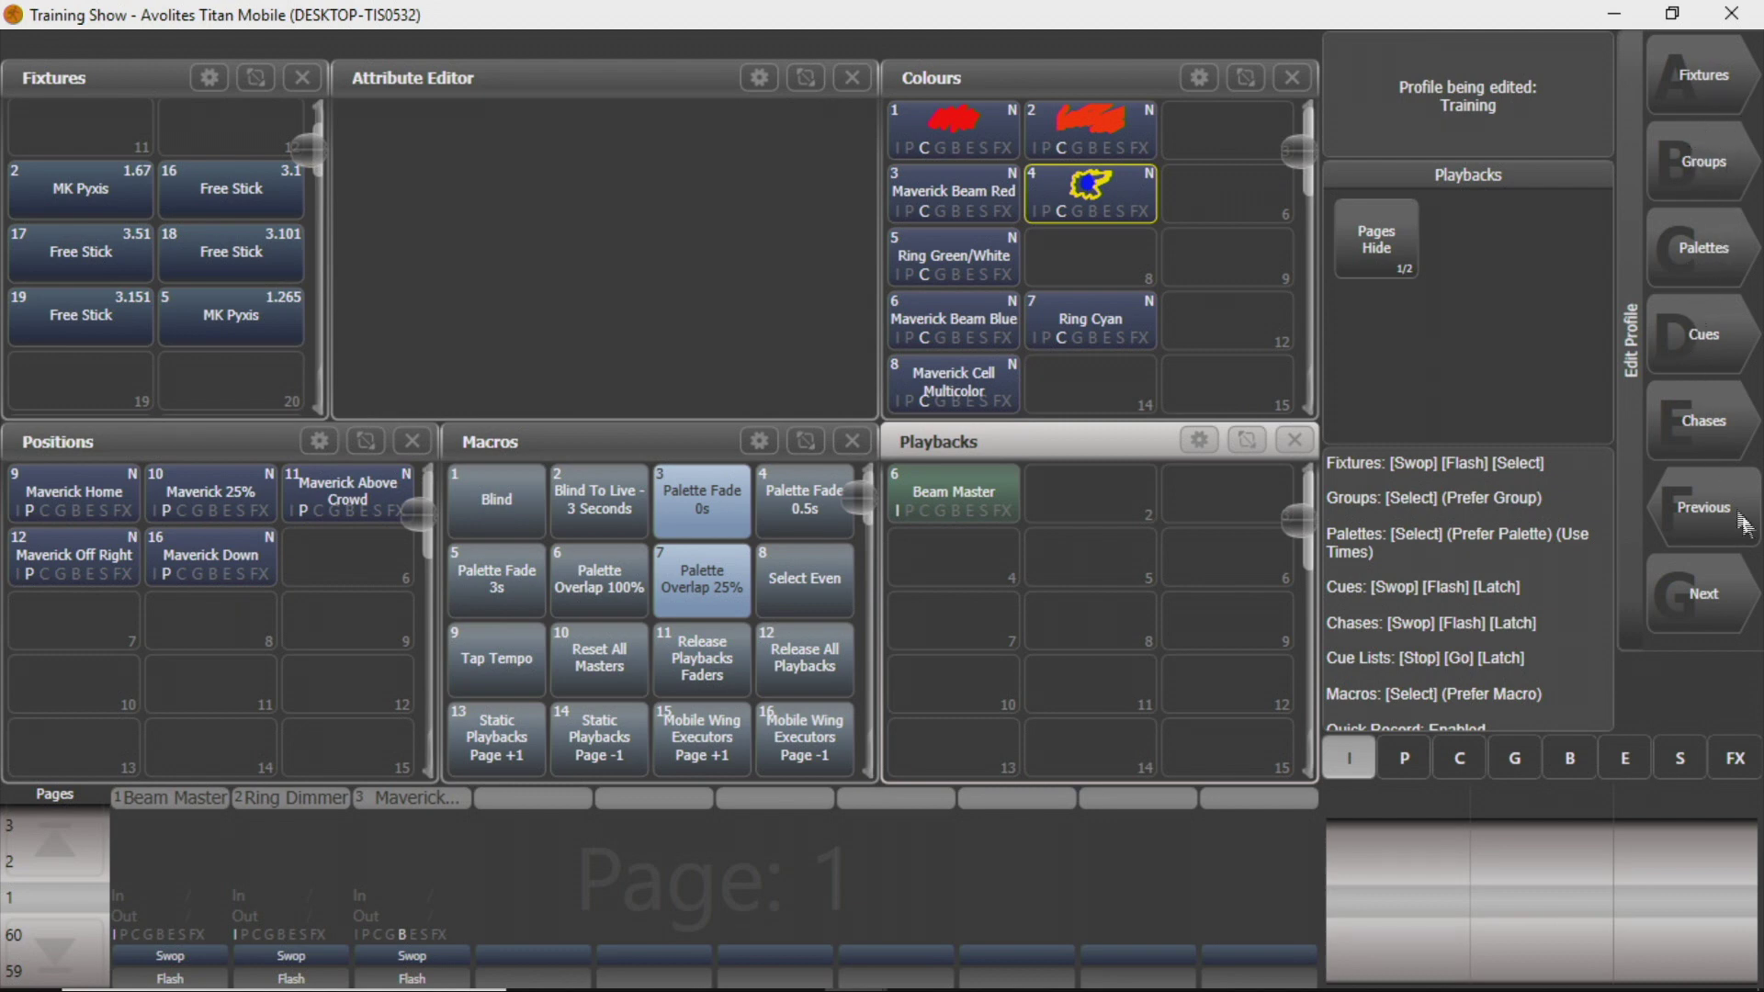
left_click(1708, 556)
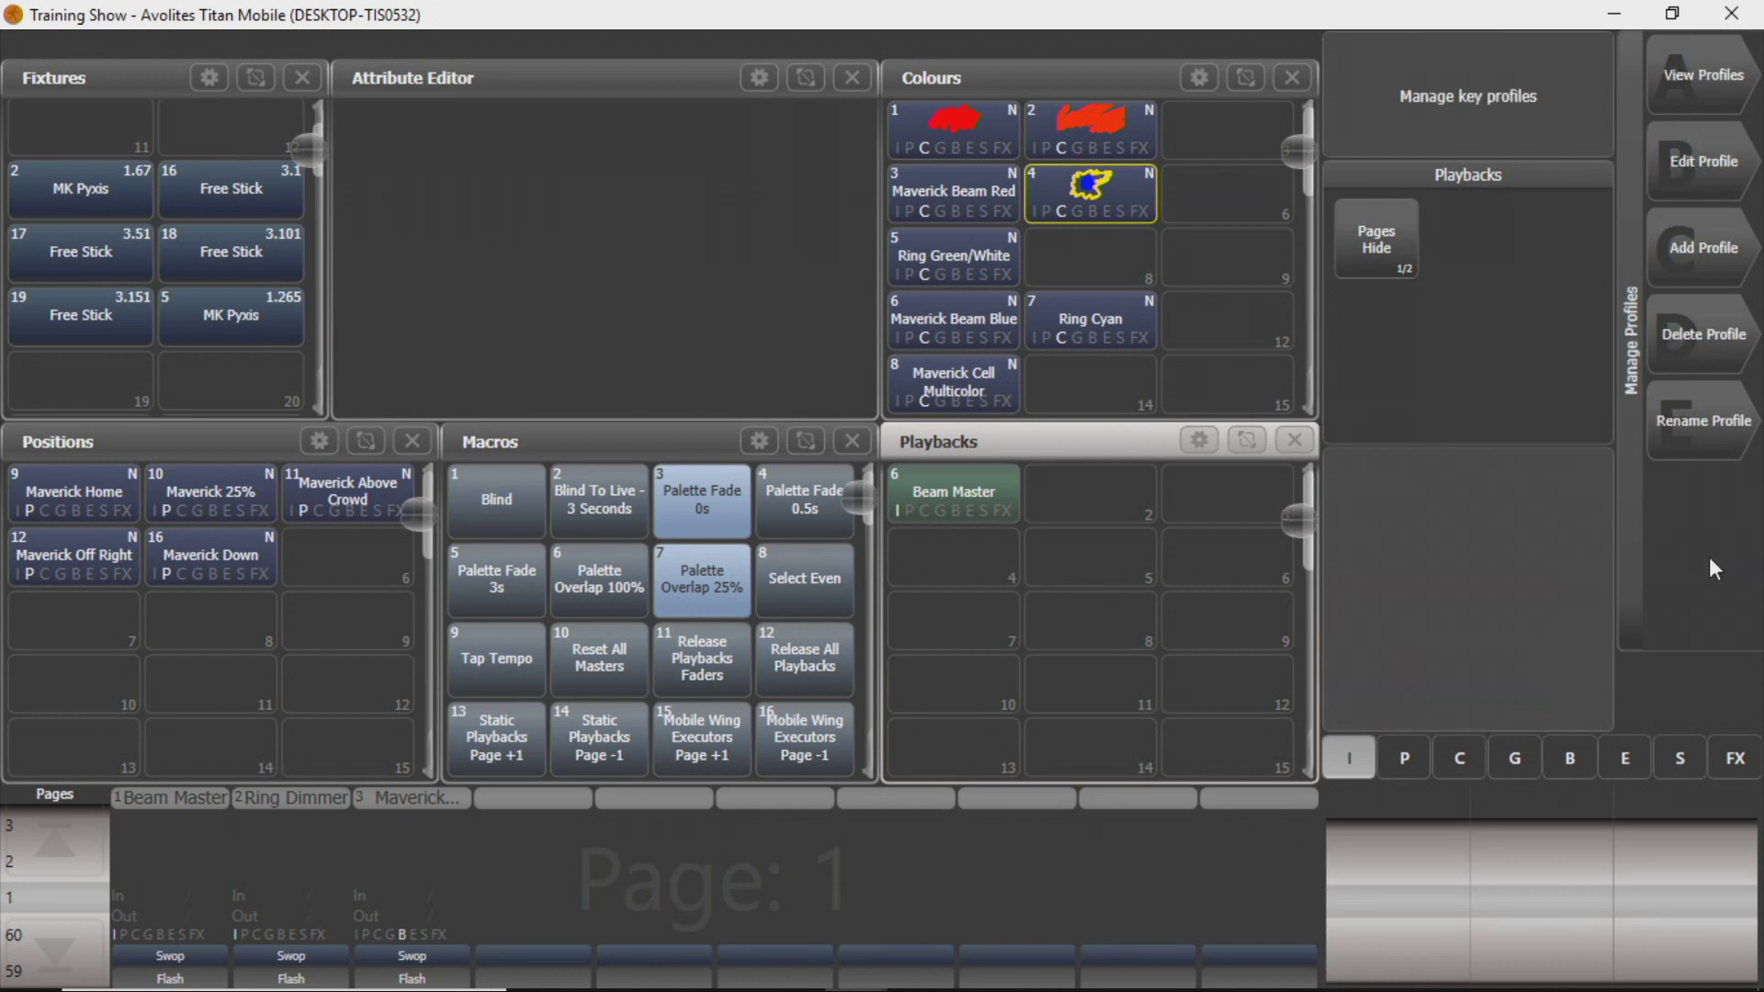
left_click(1685, 101)
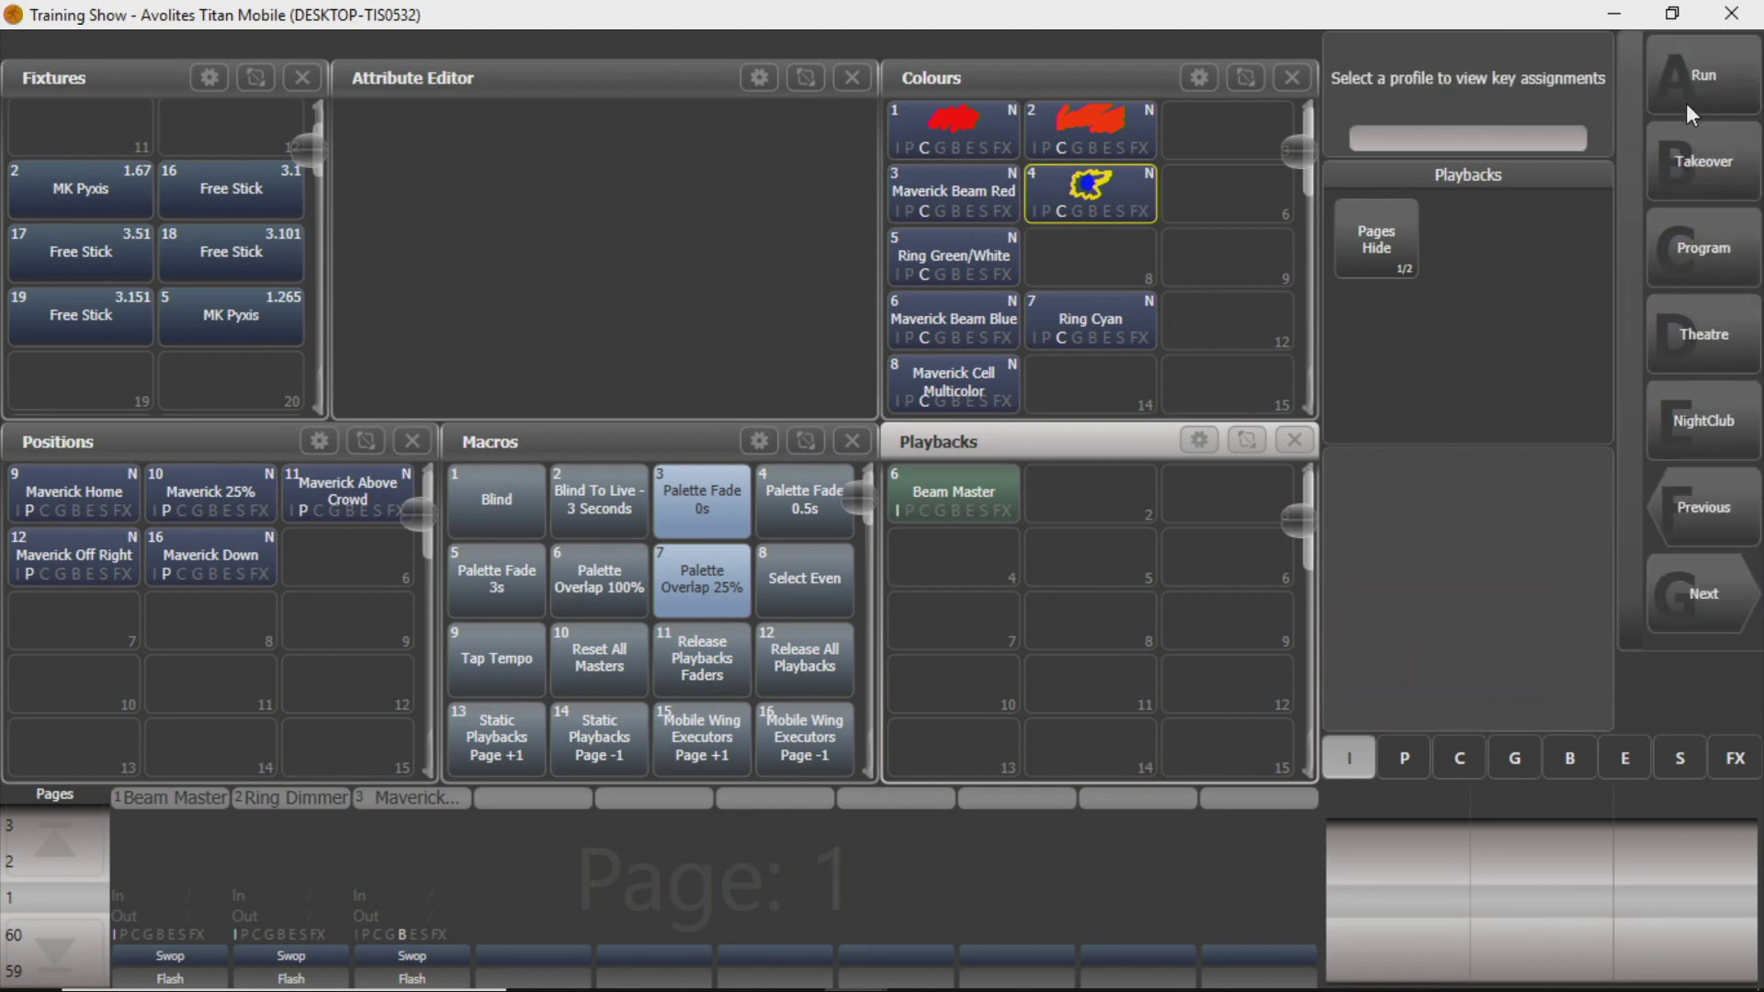
left_click(1700, 515)
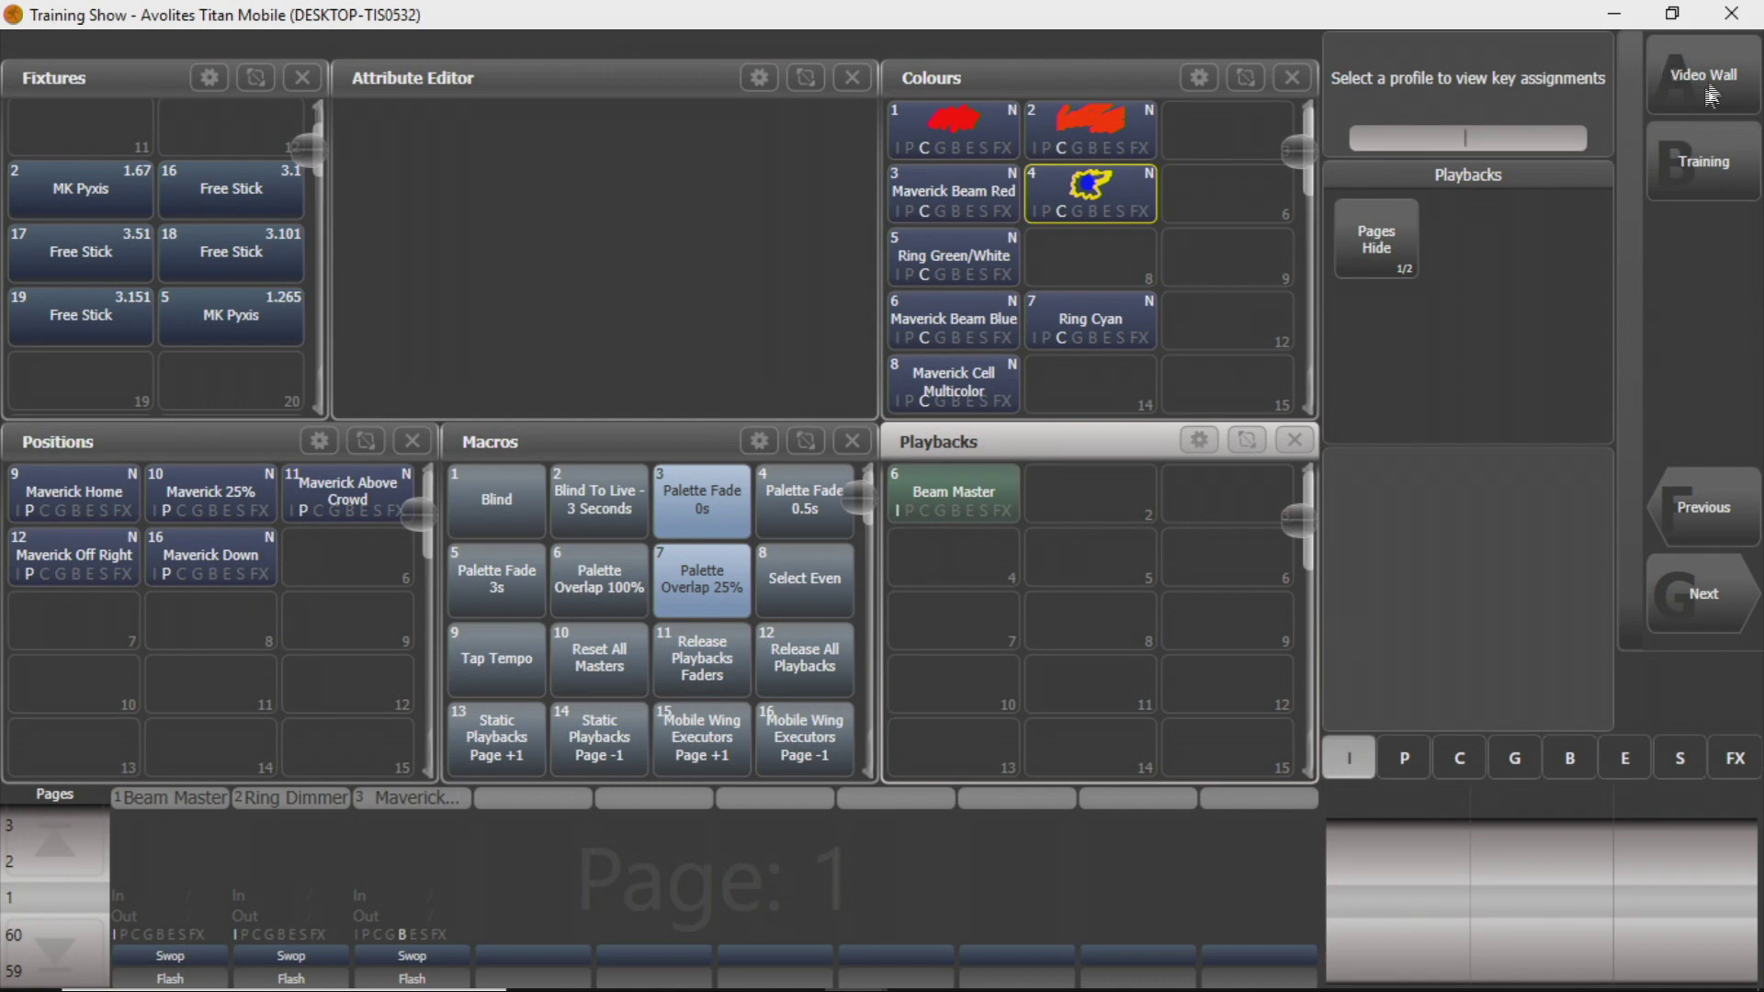
left_click(1711, 529)
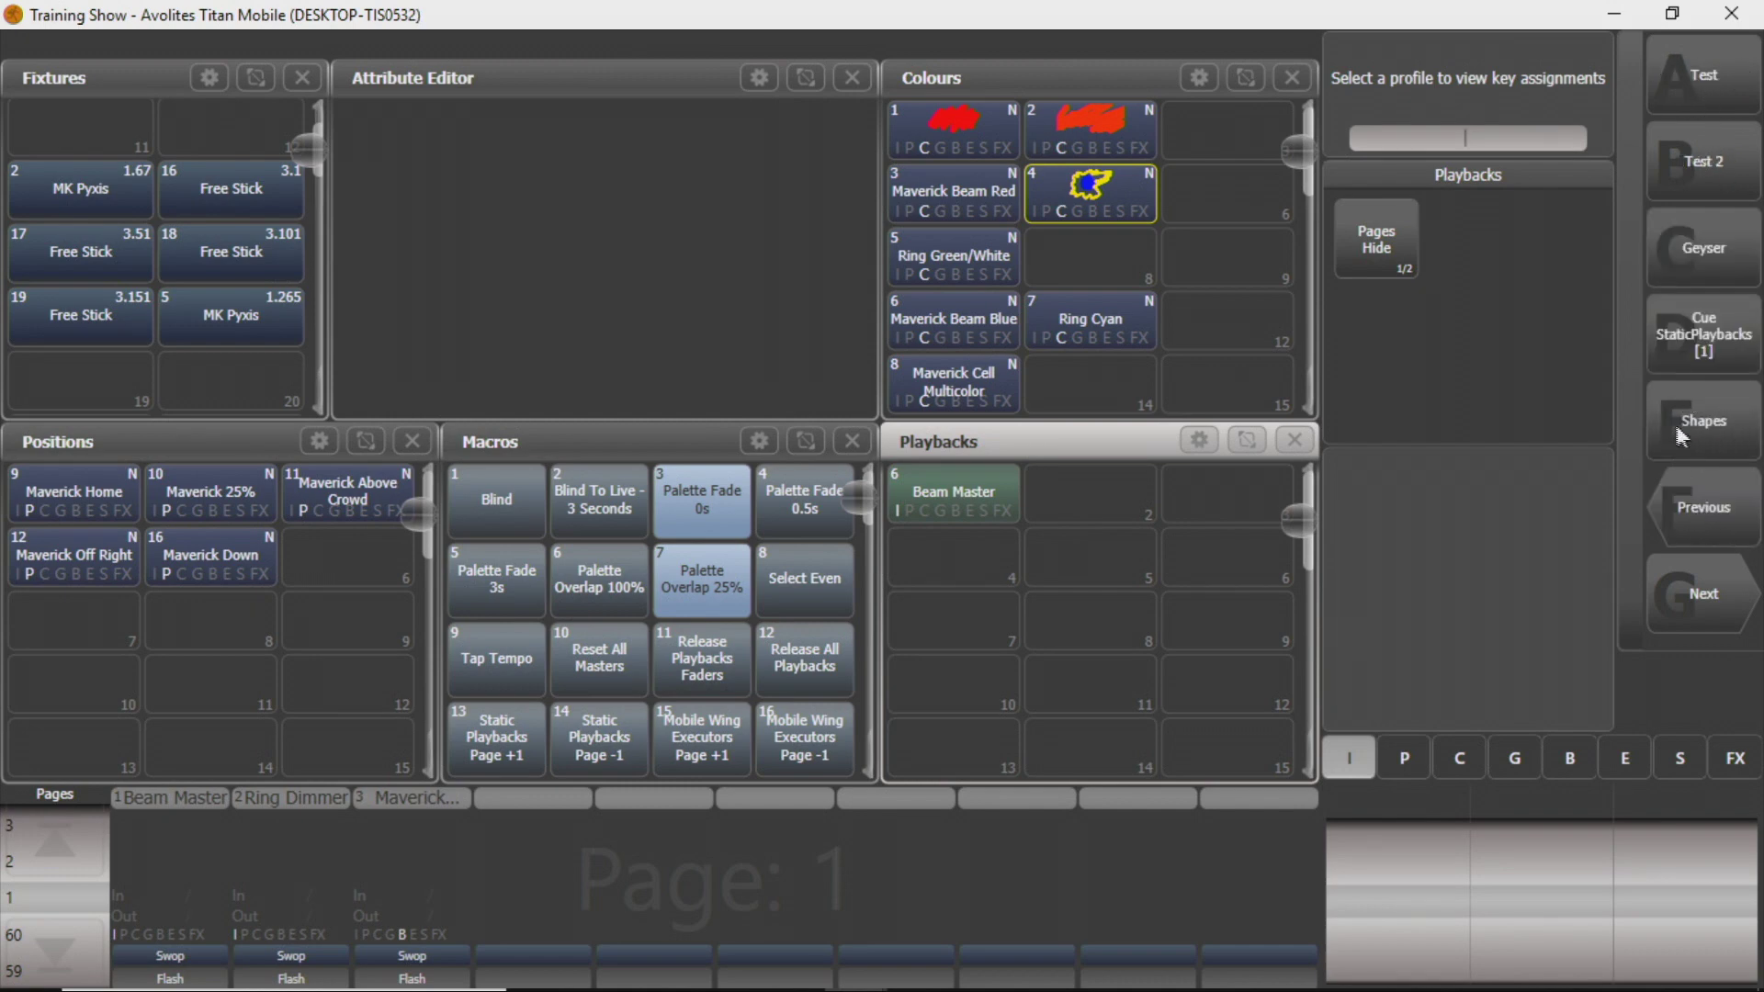